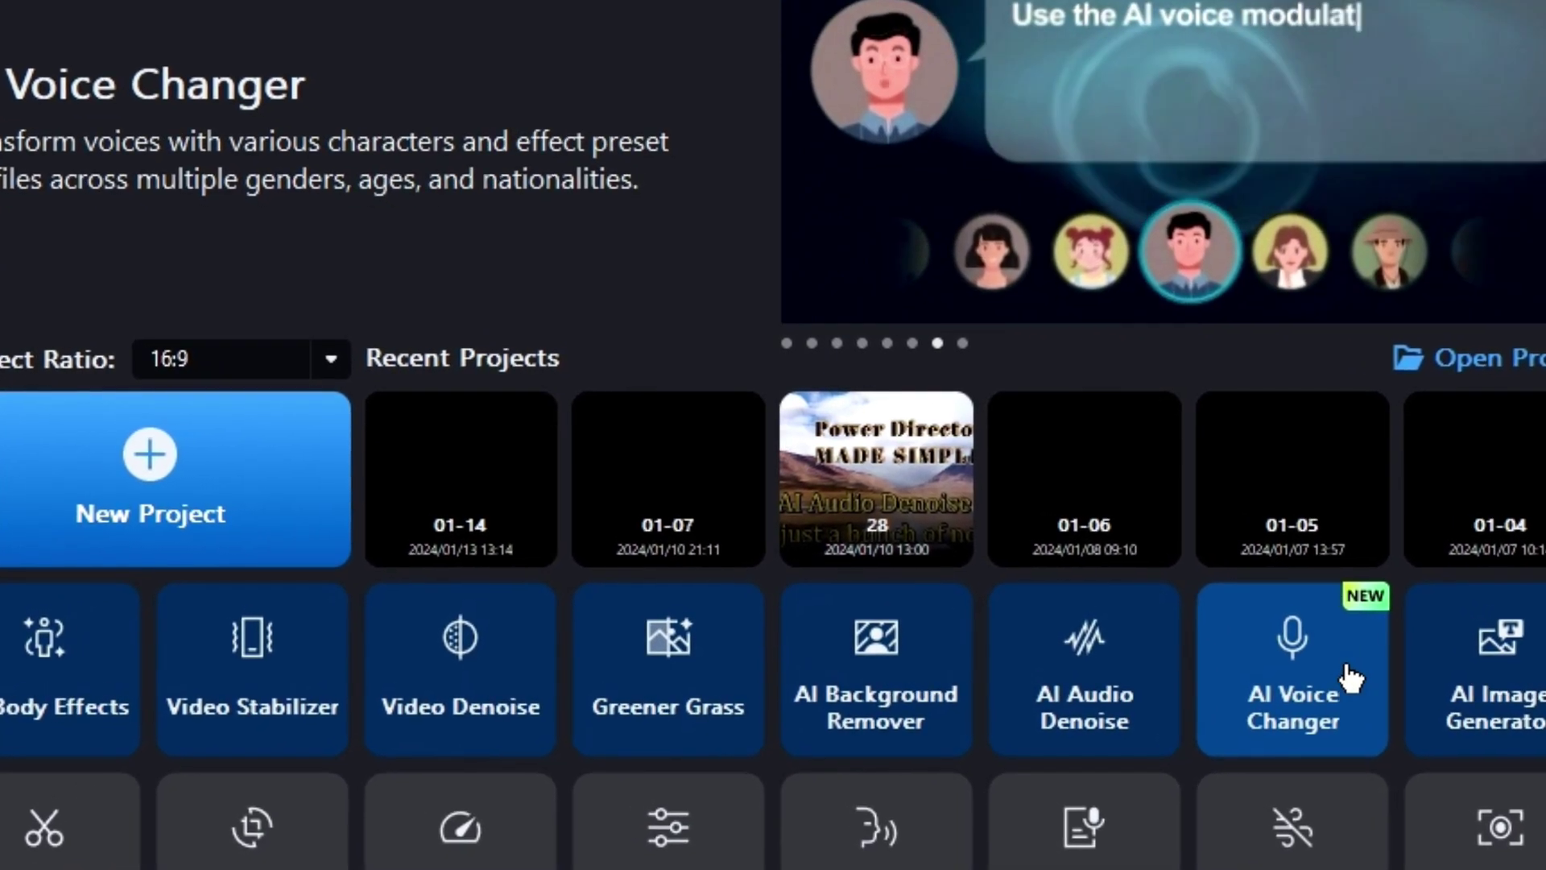
Open the AI Voice Changer tool from the PowerDirector launcher
{"action": "left_click", "coordinate": [1349, 683]}
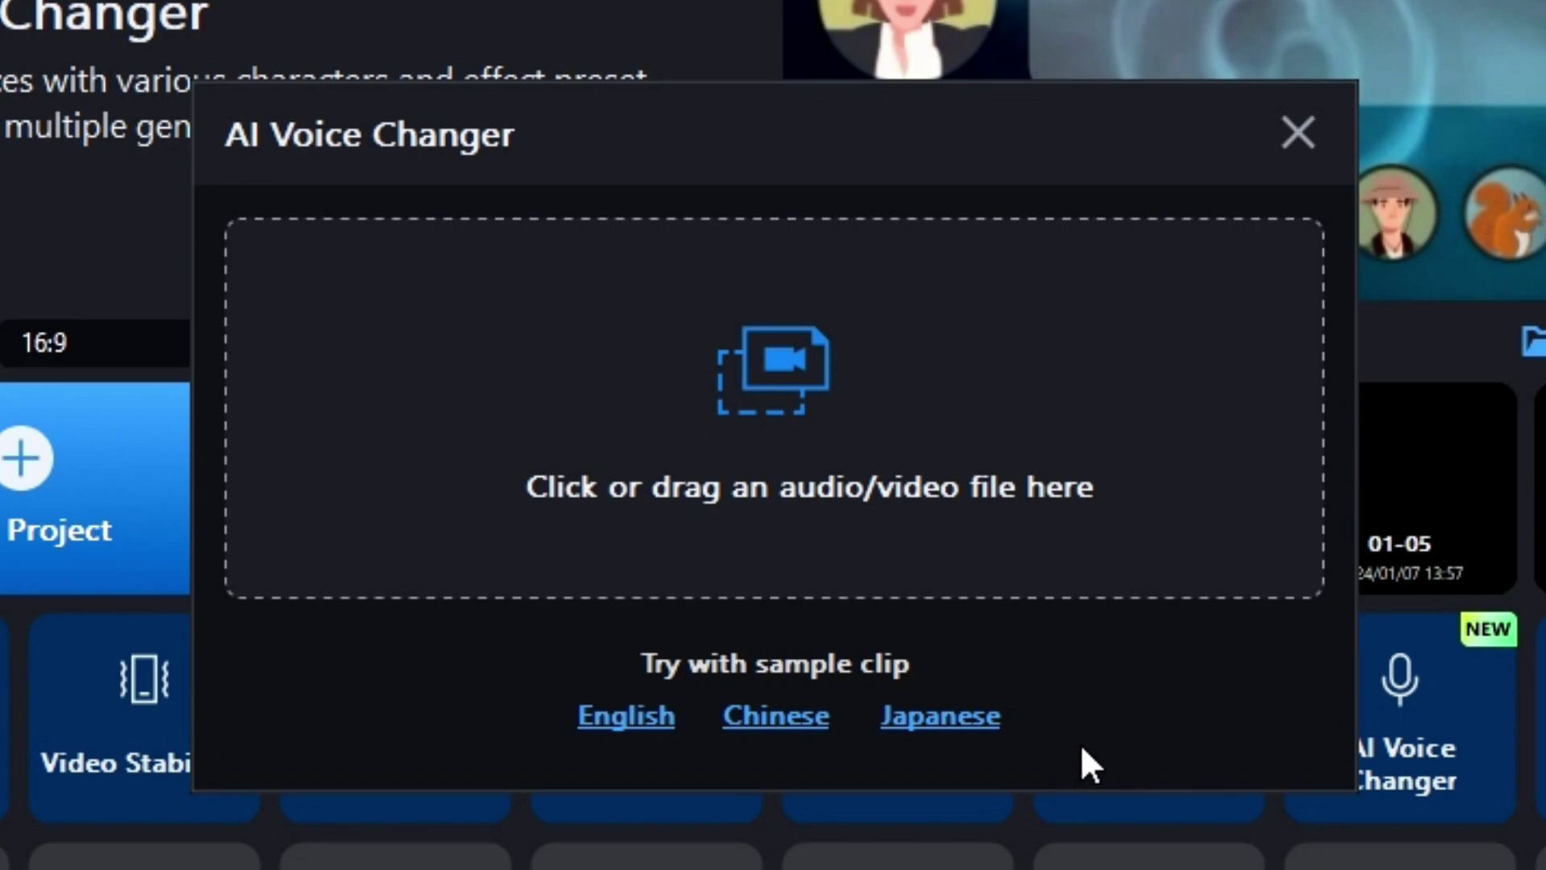
Load the Japanese sample clip, zoom the timeline to it, and play the original audio
{"action": "left_click", "coordinate": [940, 718]}
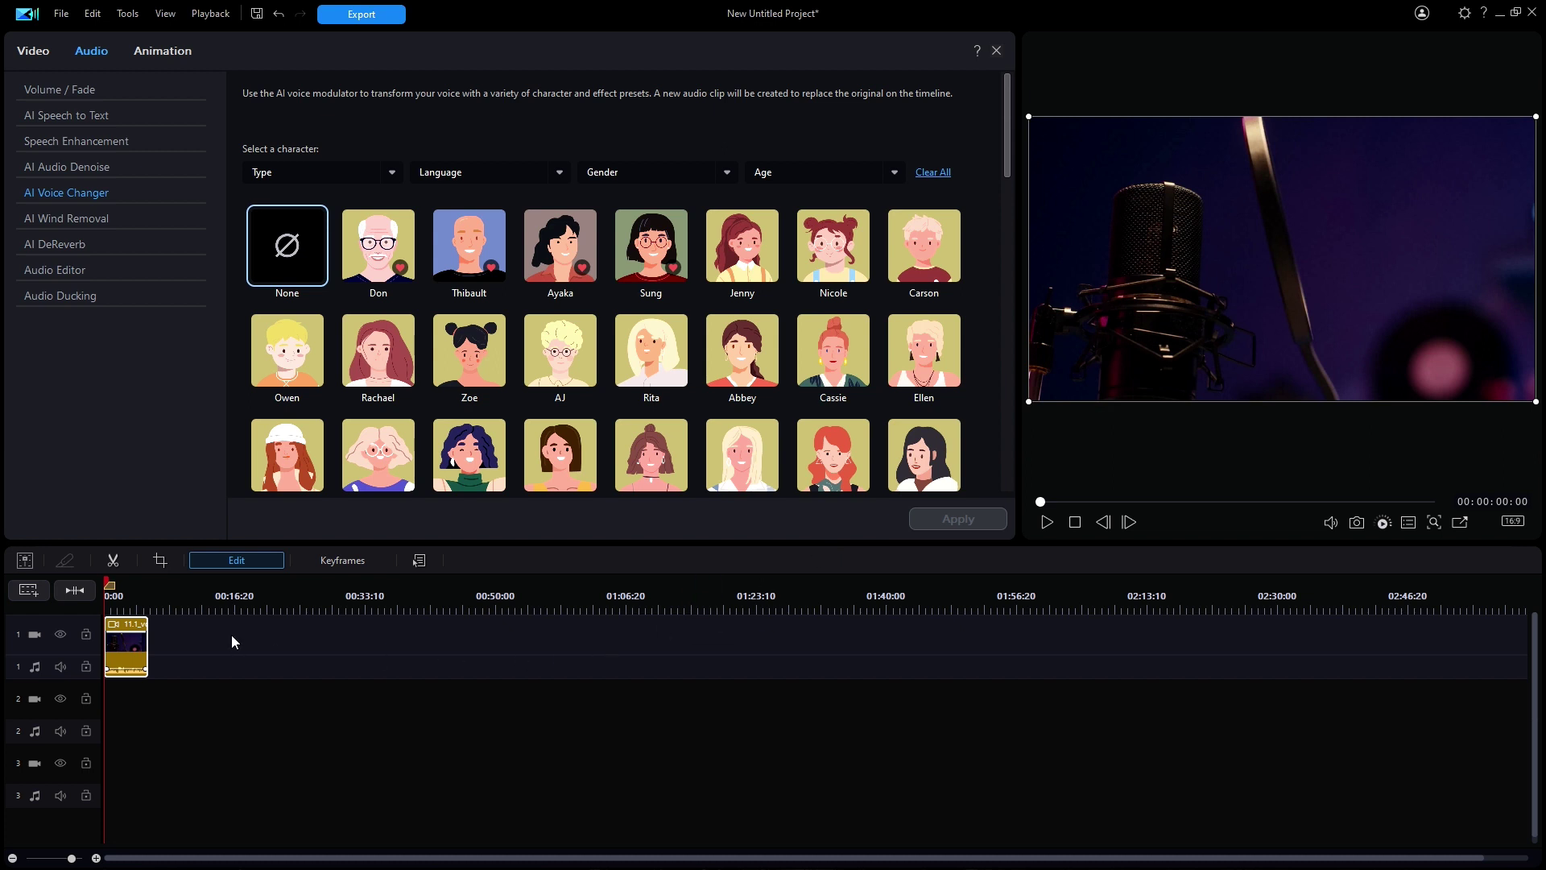
{"action": "left_click_drag", "start_coordinate": [225, 595], "coordinate": [984, 590]}
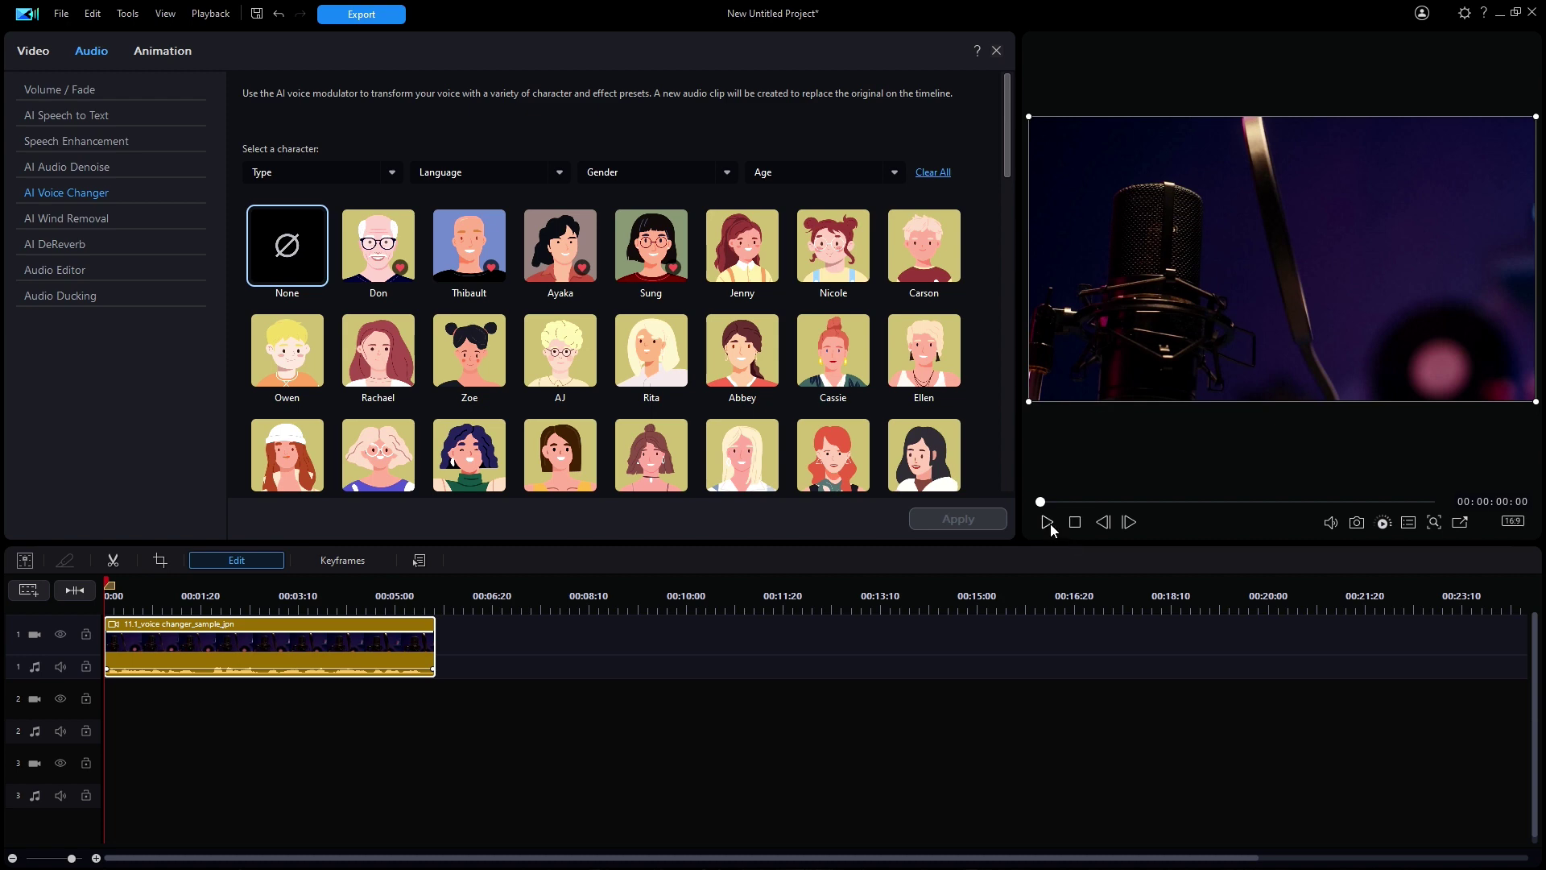
{"action": "left_click", "coordinate": [1047, 523]}
{"action": "mouse_move", "coordinate": [1007, 163]}
{"action": "left_mouse_down"}
{"action": "mouse_move", "coordinate": [1027, 481]}
{"action": "mouse_move", "coordinate": [1021, 169]}
{"action": "left_mouse_up"}
{"action": "left_click", "coordinate": [562, 172]}
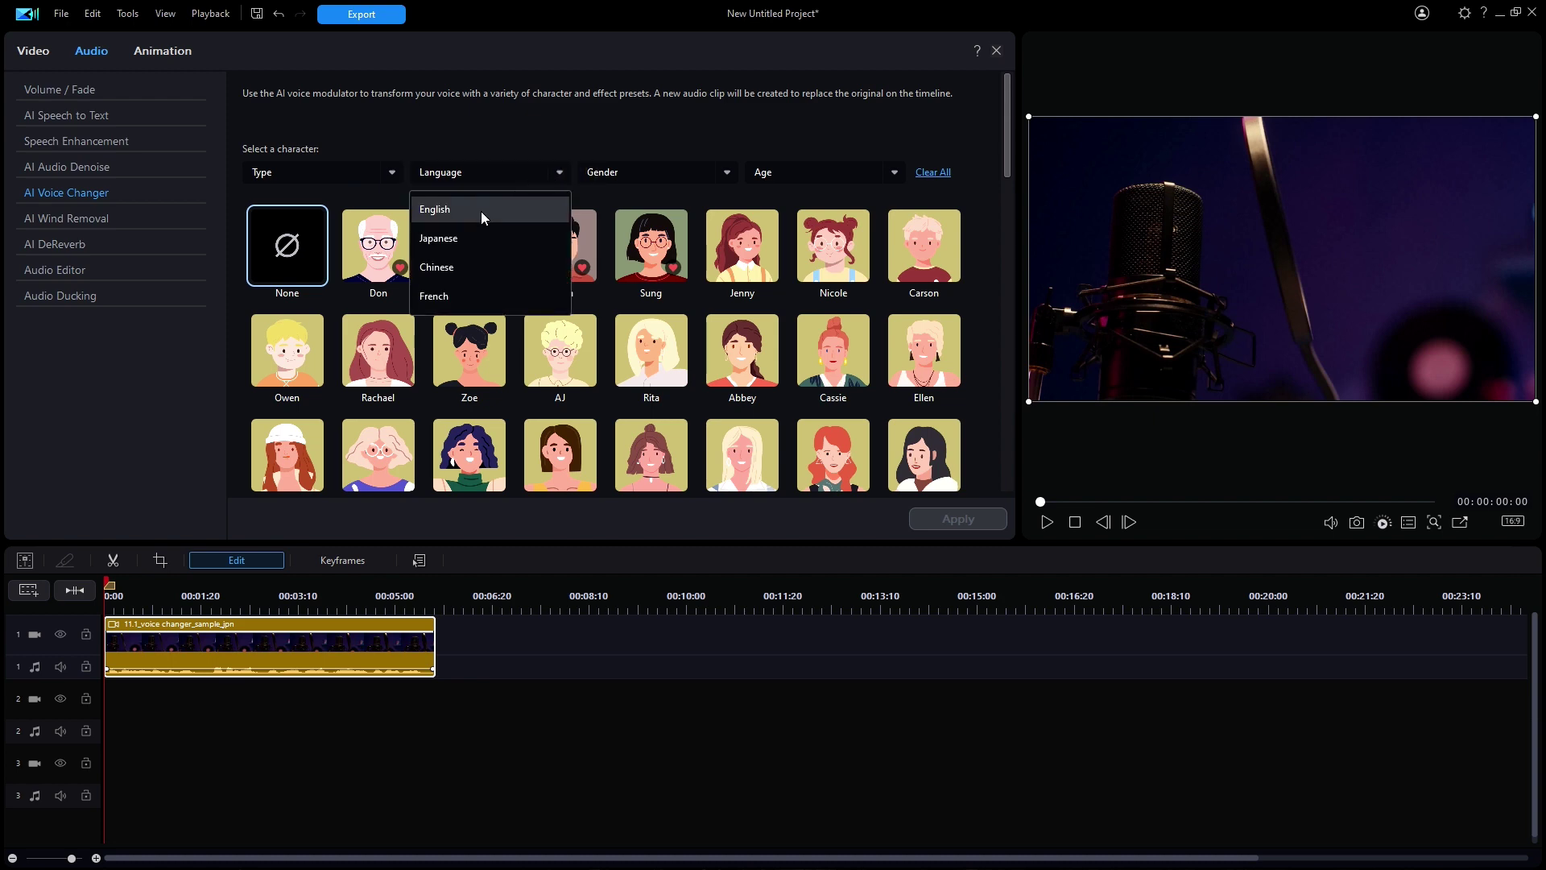
Filter the voice characters to French and preview the Thibault voice
{"action": "left_click", "coordinate": [469, 294]}
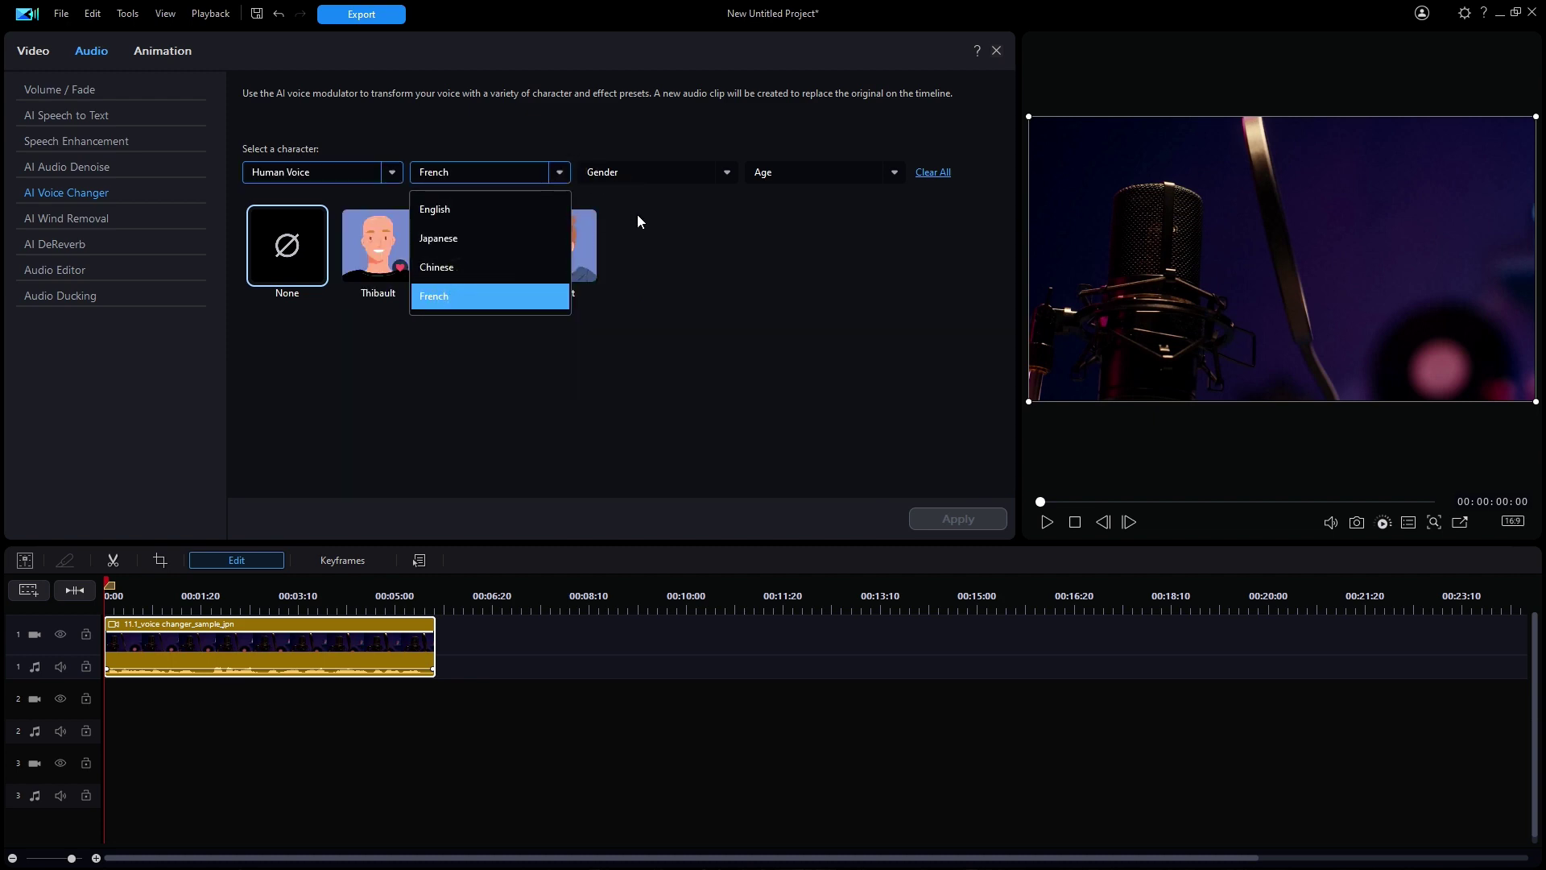
{"action": "left_click", "coordinate": [711, 254]}
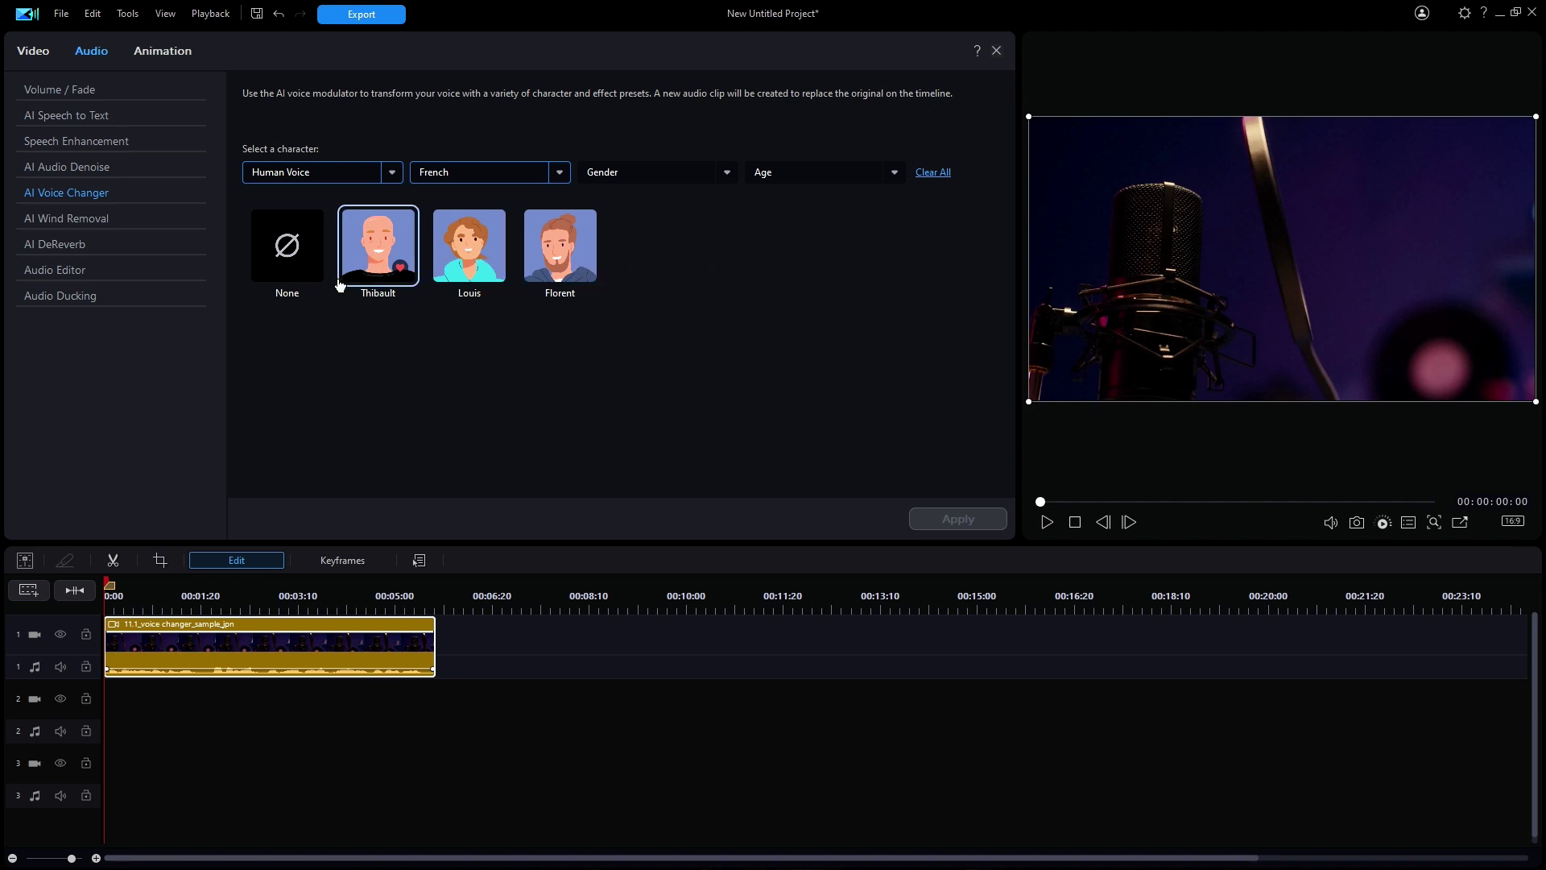
{"action": "left_click", "coordinate": [373, 249]}
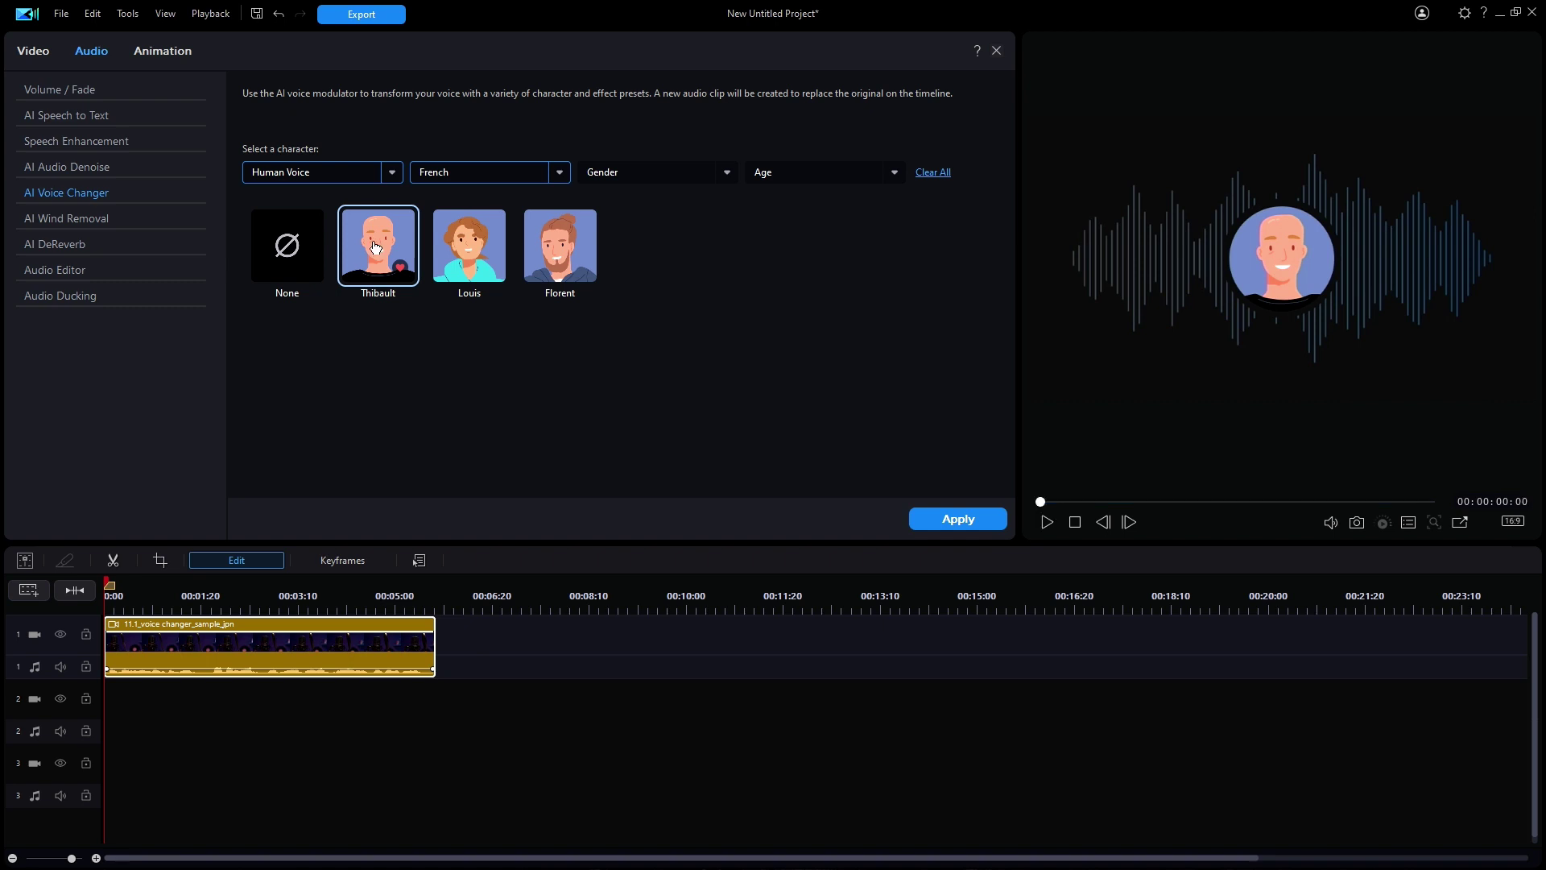
{"action": "left_click", "coordinate": [559, 172]}
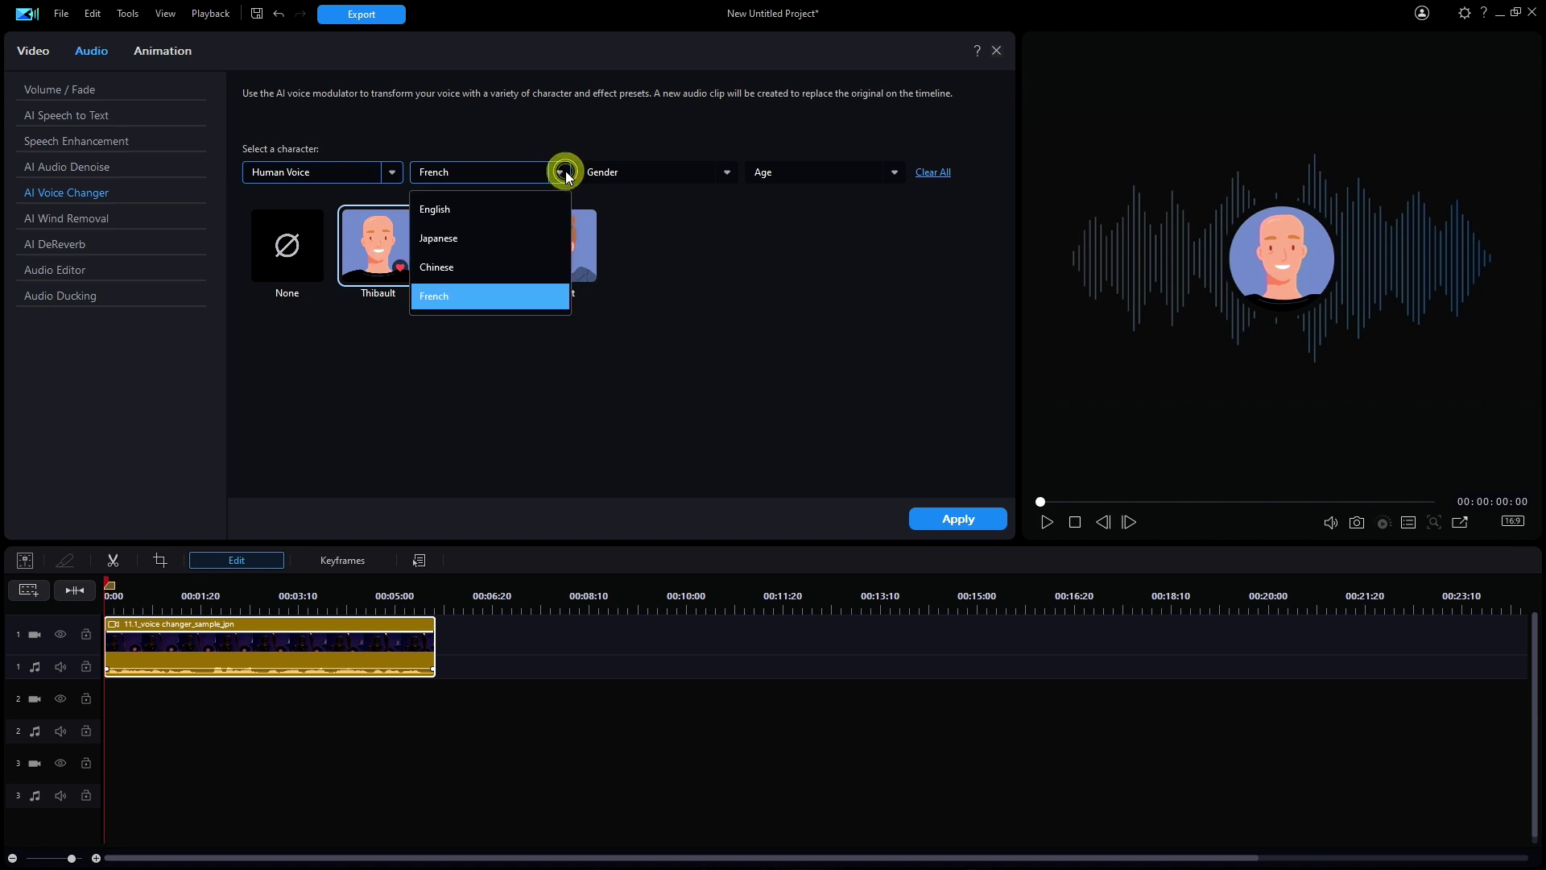
Add English to the language filter, preview Jenny, and apply her voice to the clip
{"action": "left_click", "coordinate": [515, 210]}
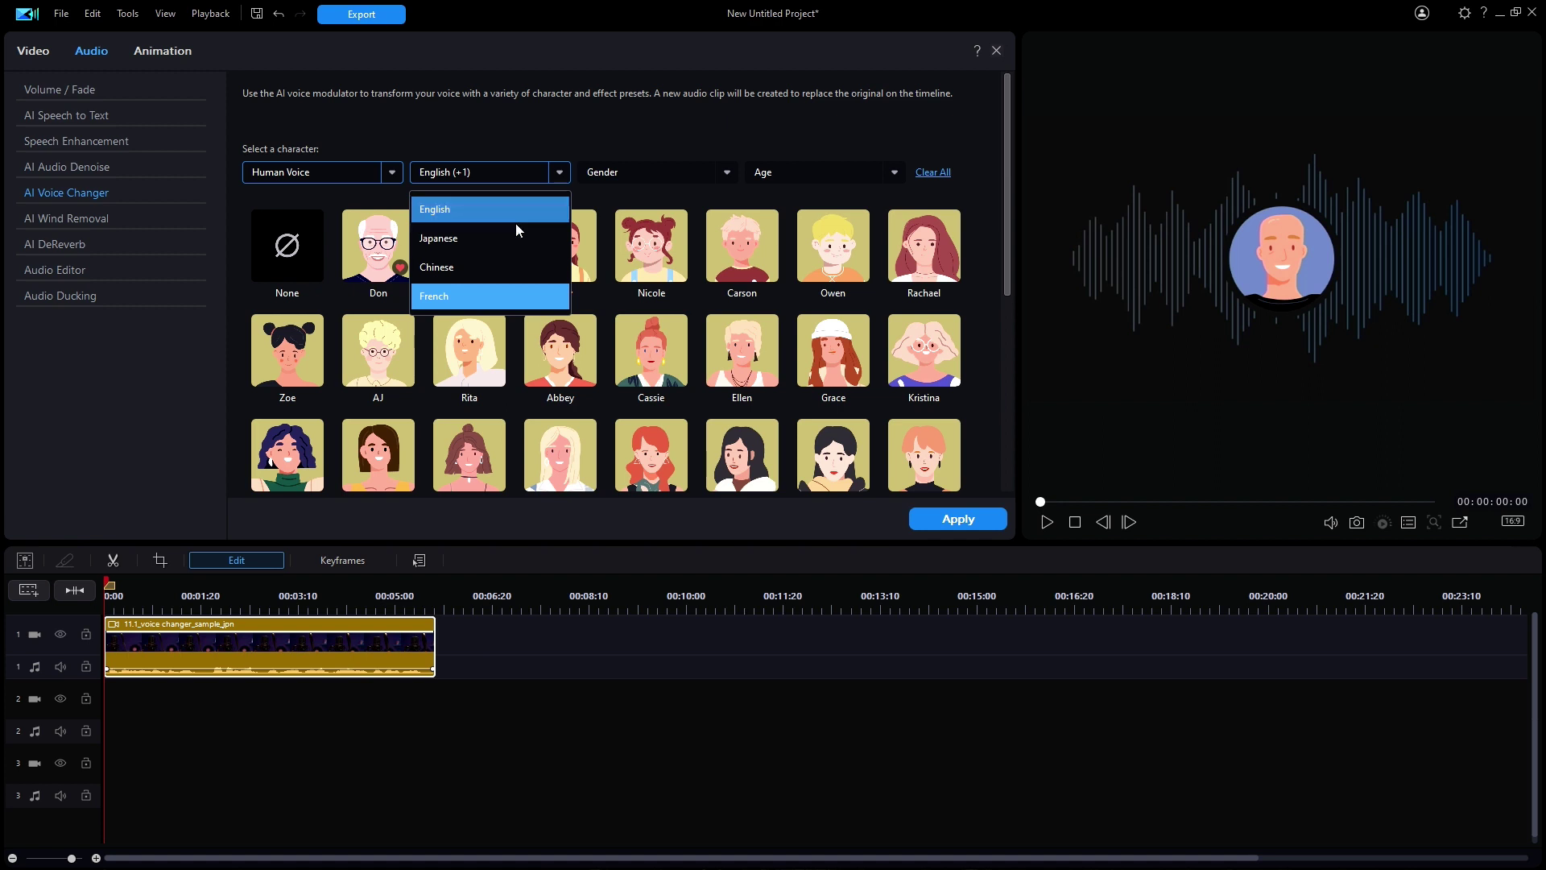
{"action": "left_click", "coordinate": [704, 140]}
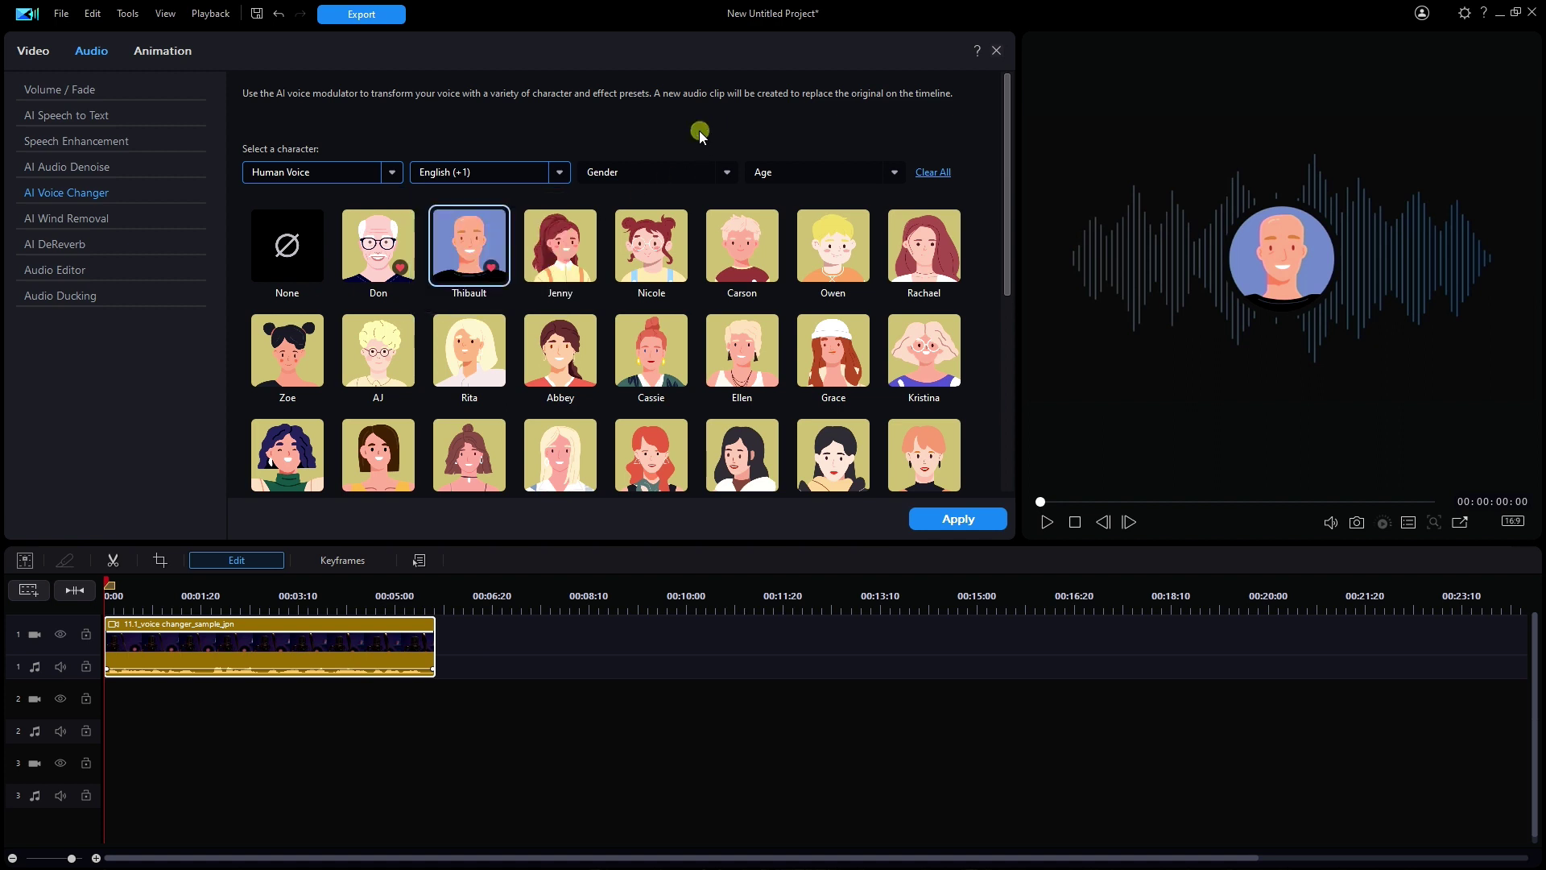
{"action": "left_click", "coordinate": [575, 239]}
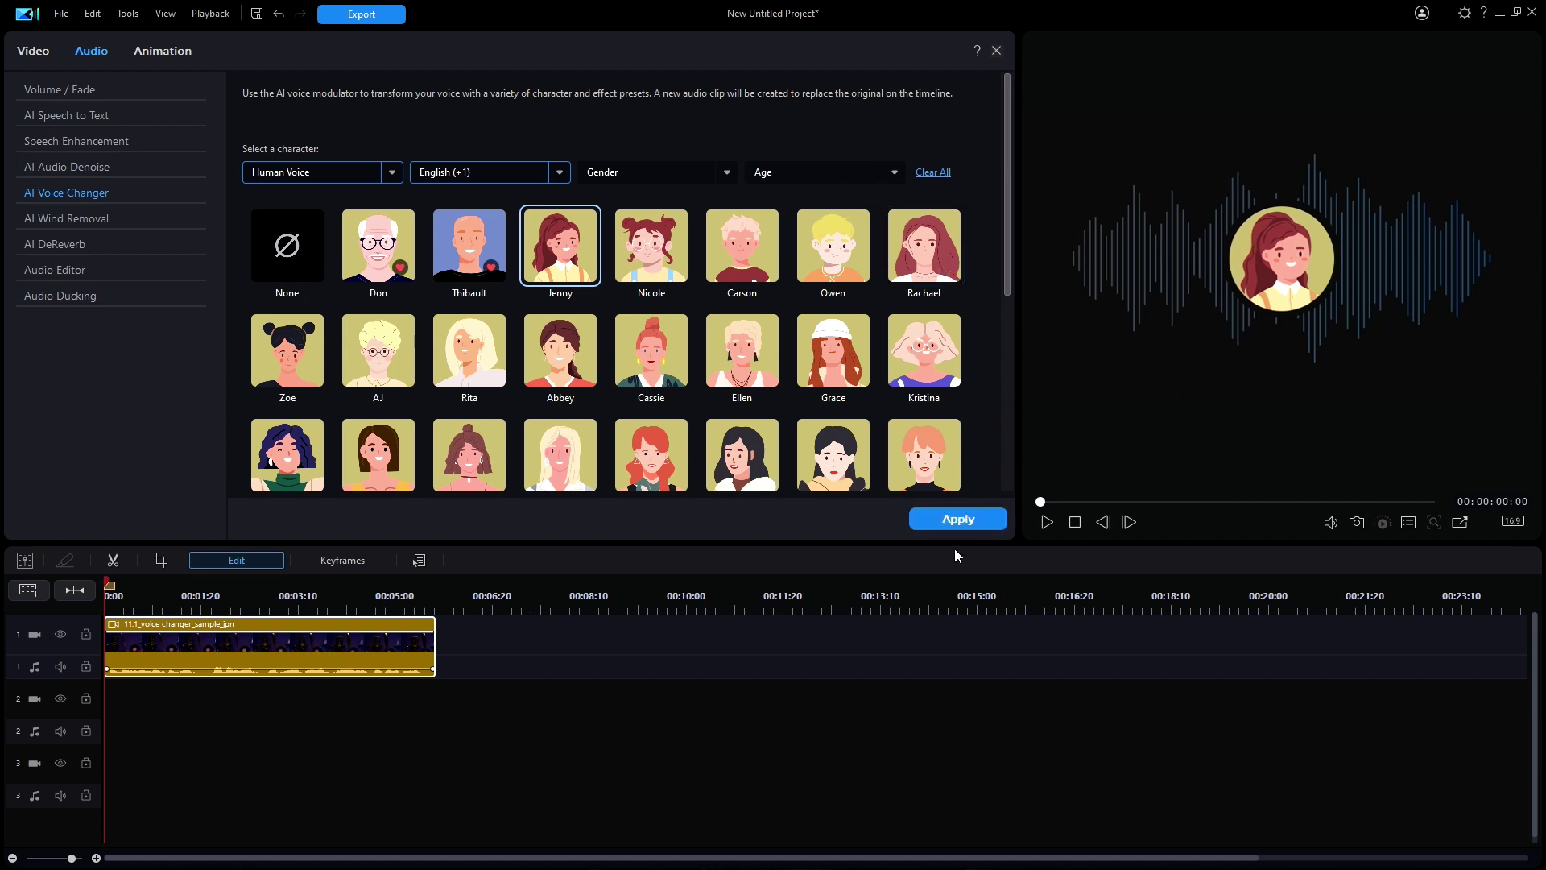
{"action": "left_click", "coordinate": [983, 529]}
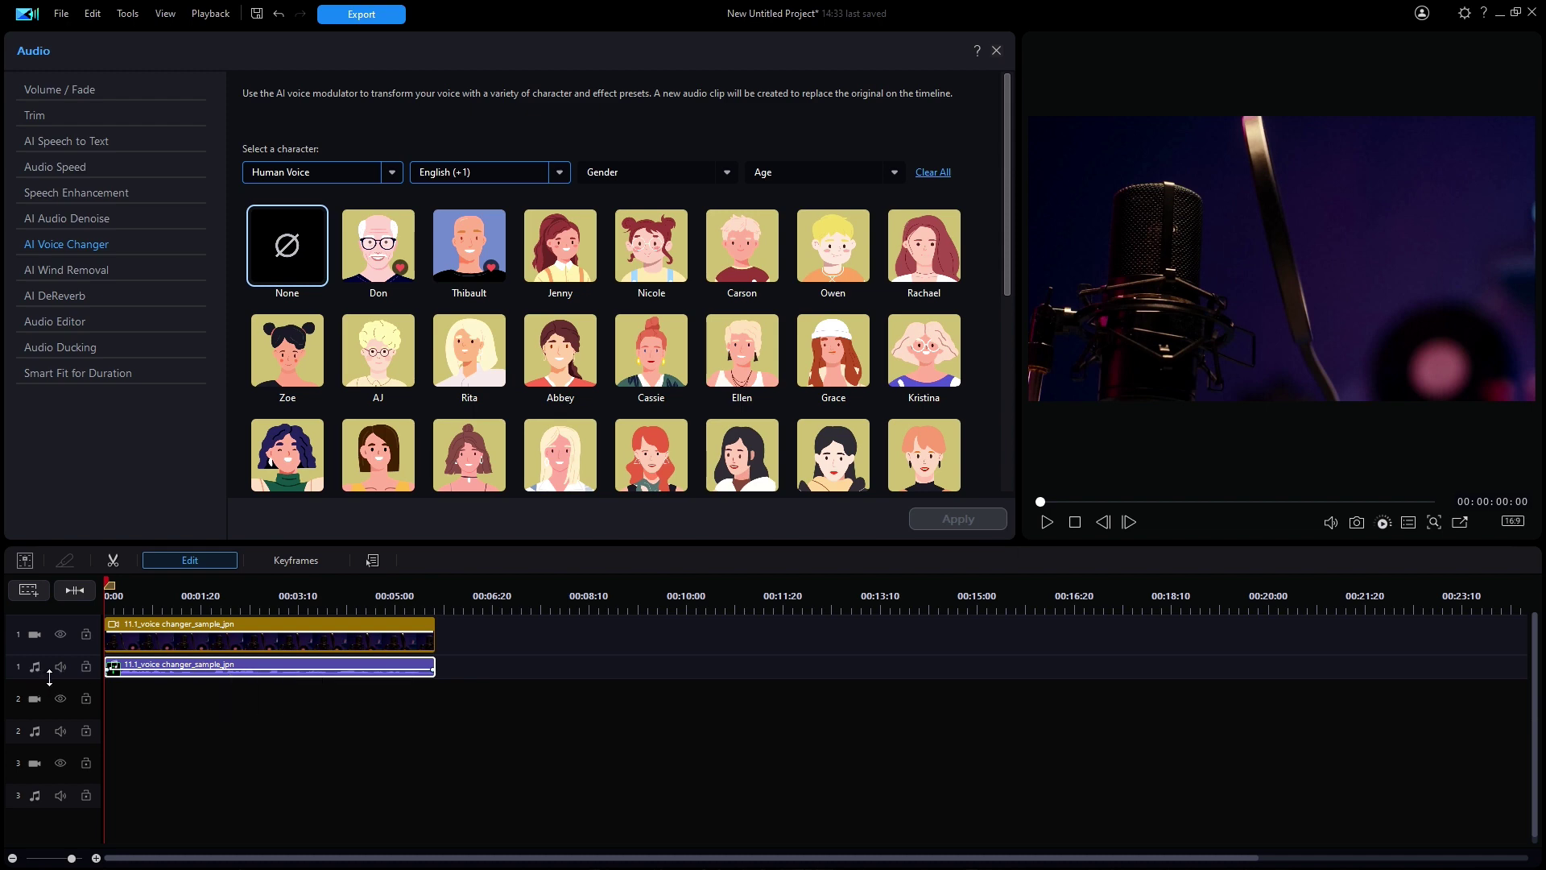
Enlarge audio track 1 to show the Jenny-voiced replacement clip's waveform
{"action": "left_click_drag", "start_coordinate": [49, 679], "coordinate": [73, 702]}
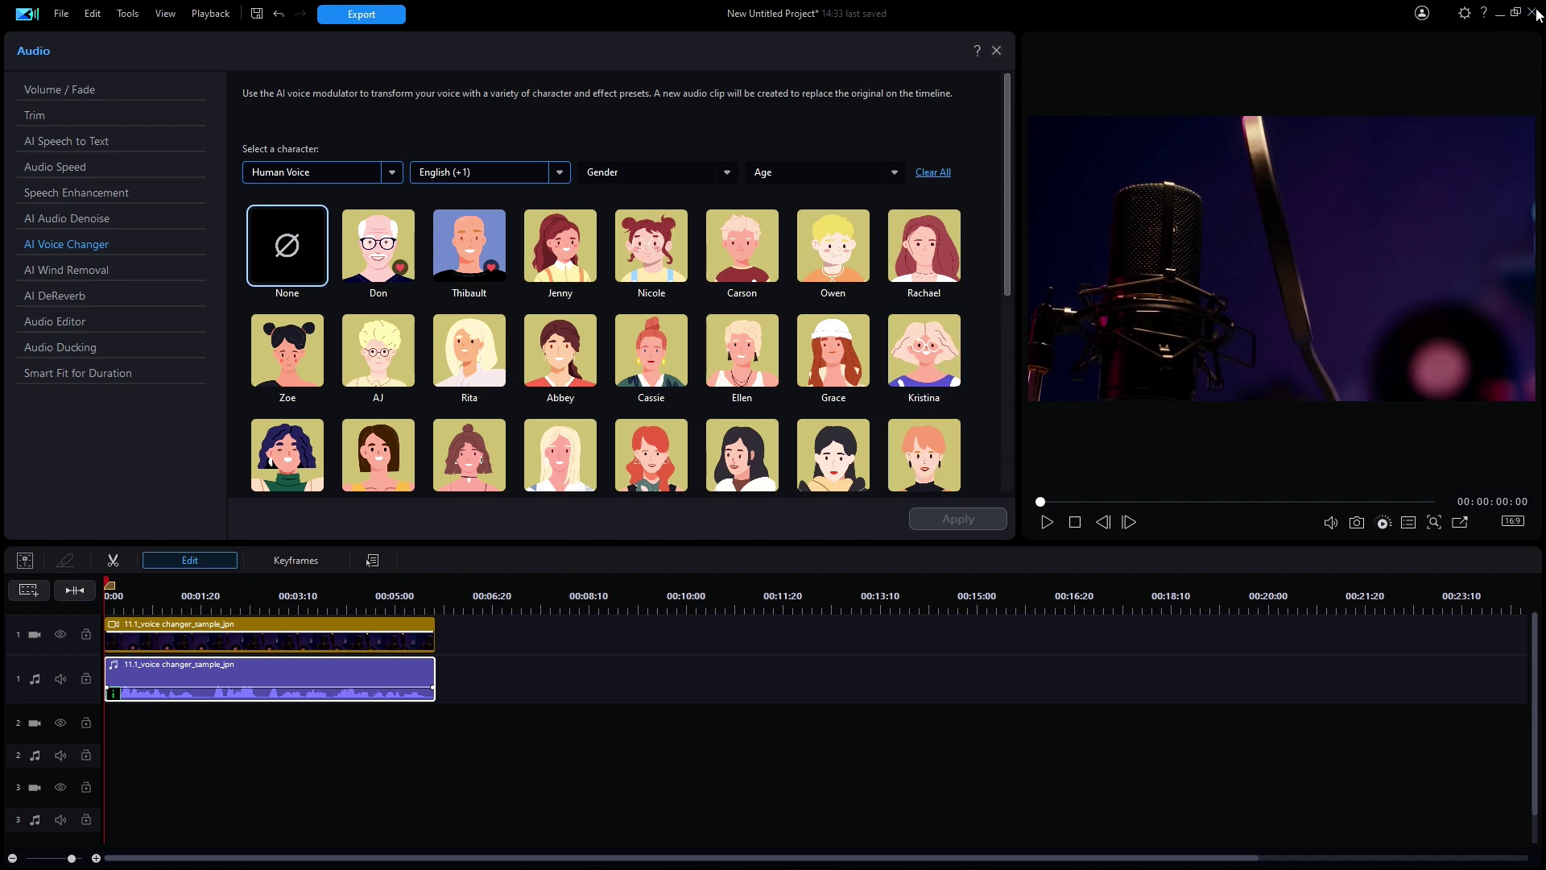
Close the voice-changer project without saving and start a new empty project
{"action": "left_click", "coordinate": [1533, 13]}
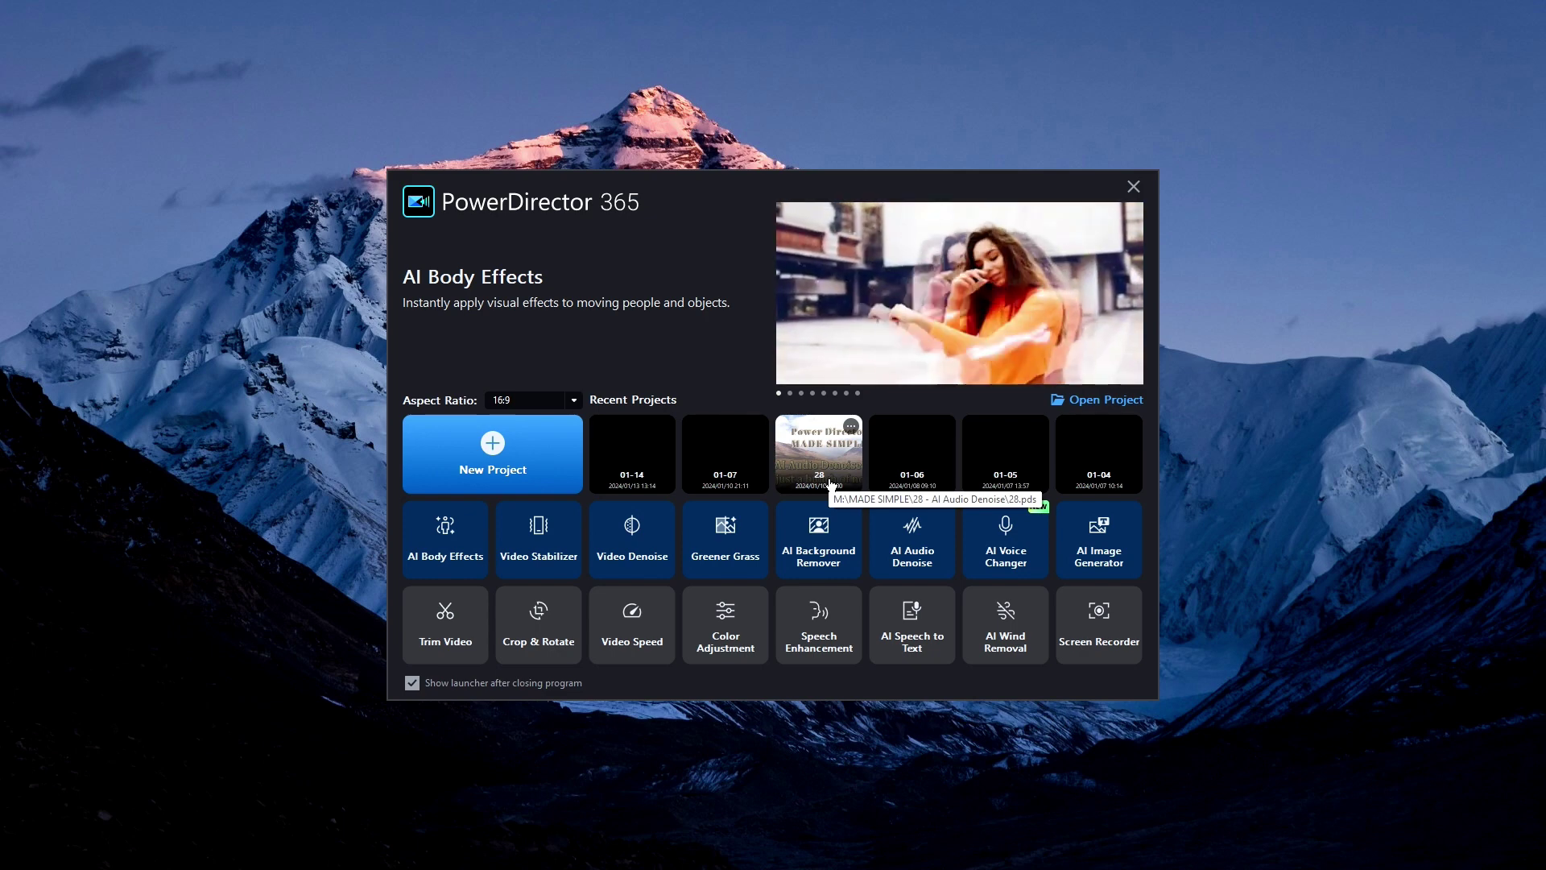
{"action": "left_click", "coordinate": [540, 454]}
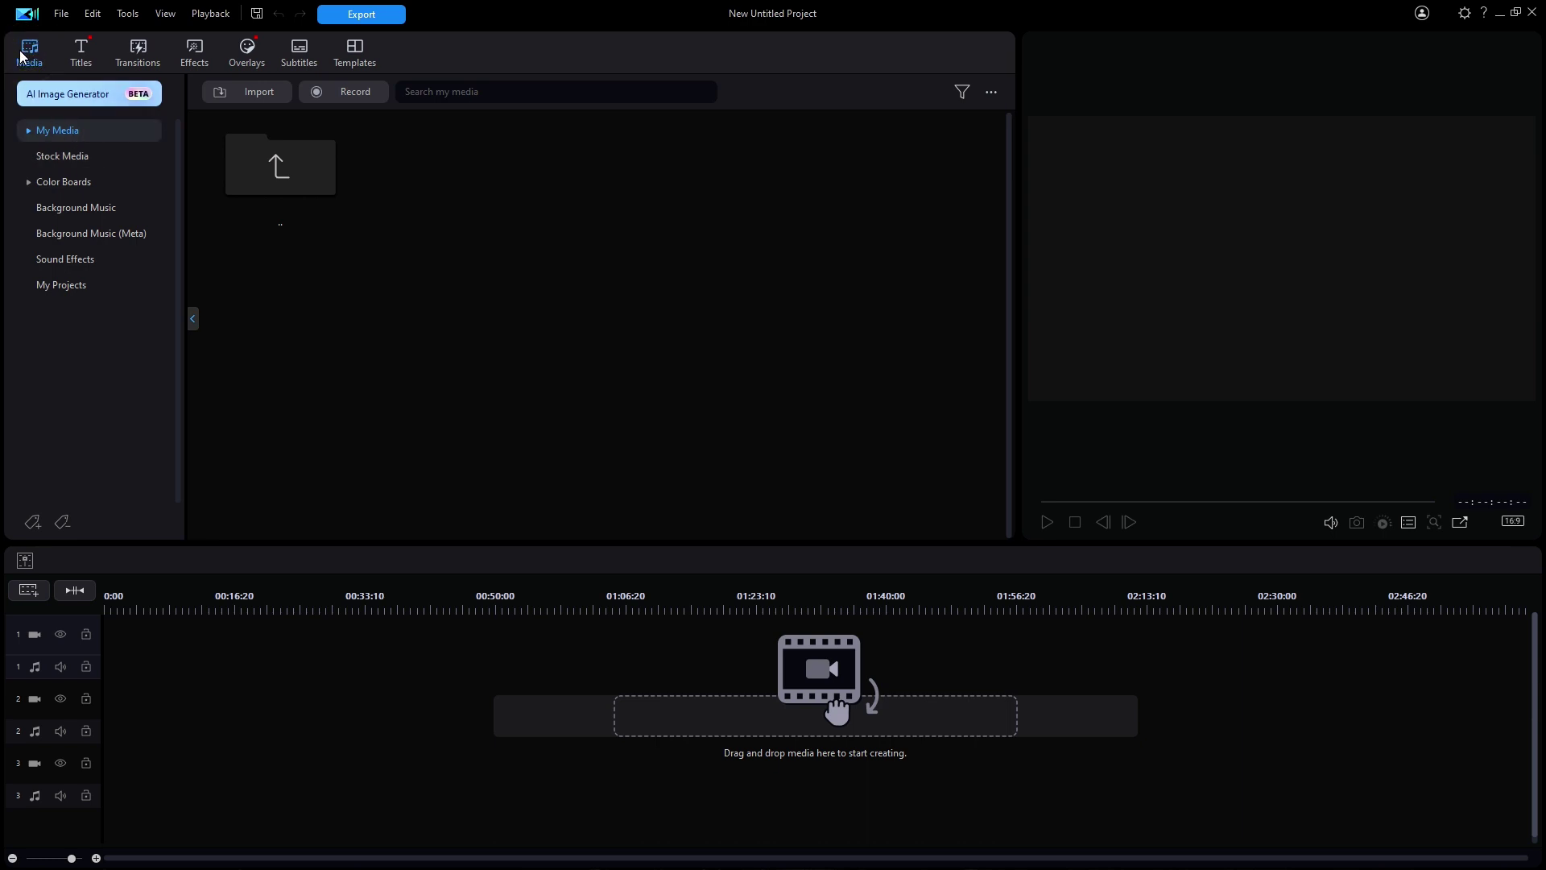
Import the Main media folder and place its 18-Demo.mp4 clip on track 1
{"action": "left_click", "coordinate": [68, 131]}
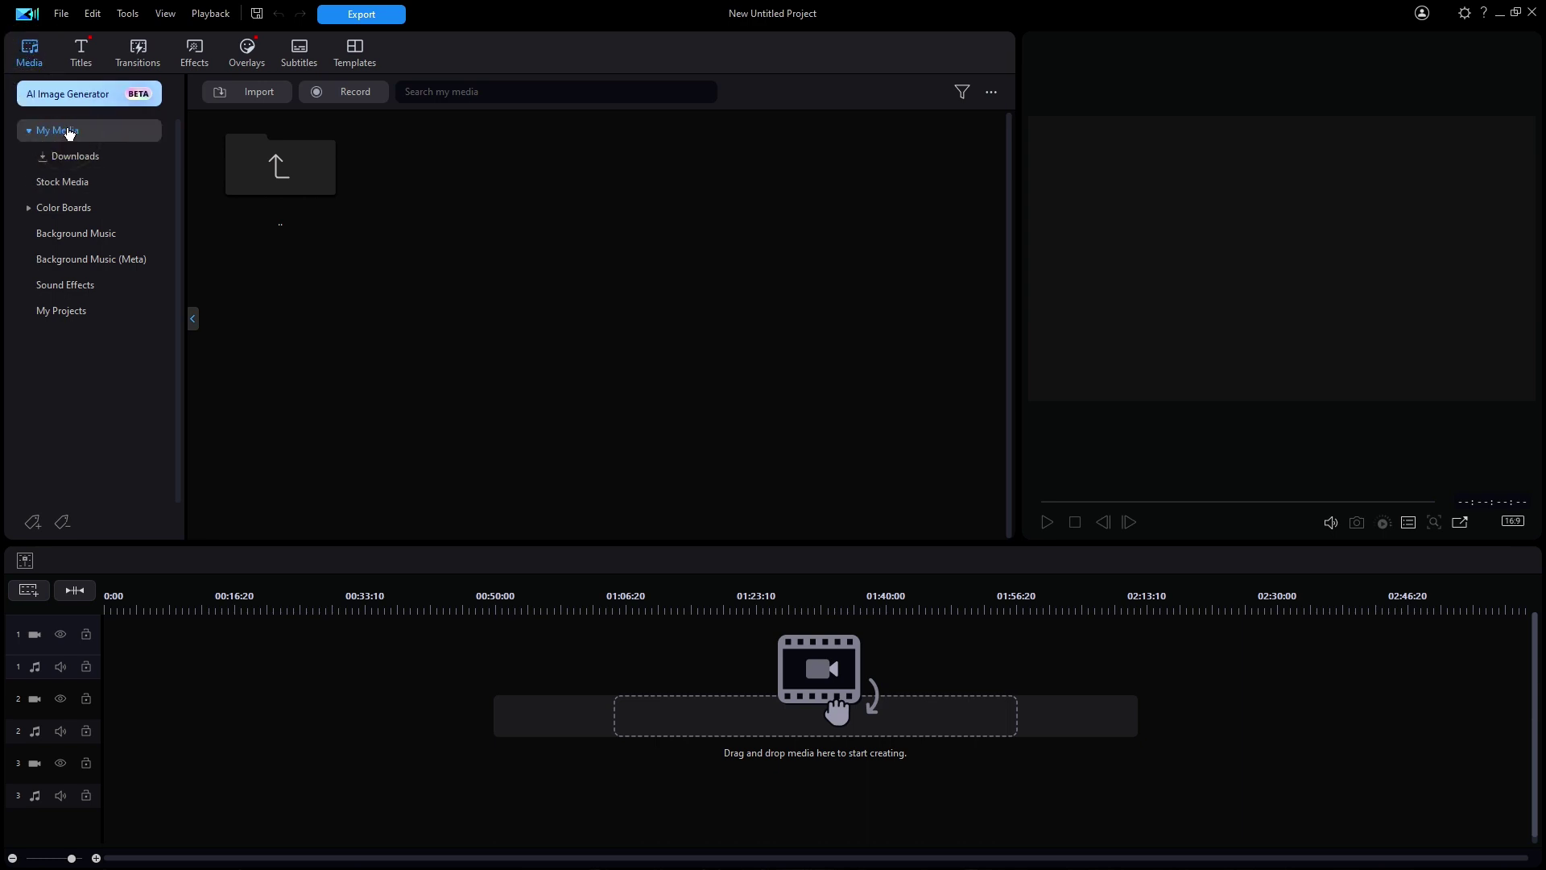
{"action": "left_click", "coordinate": [245, 92]}
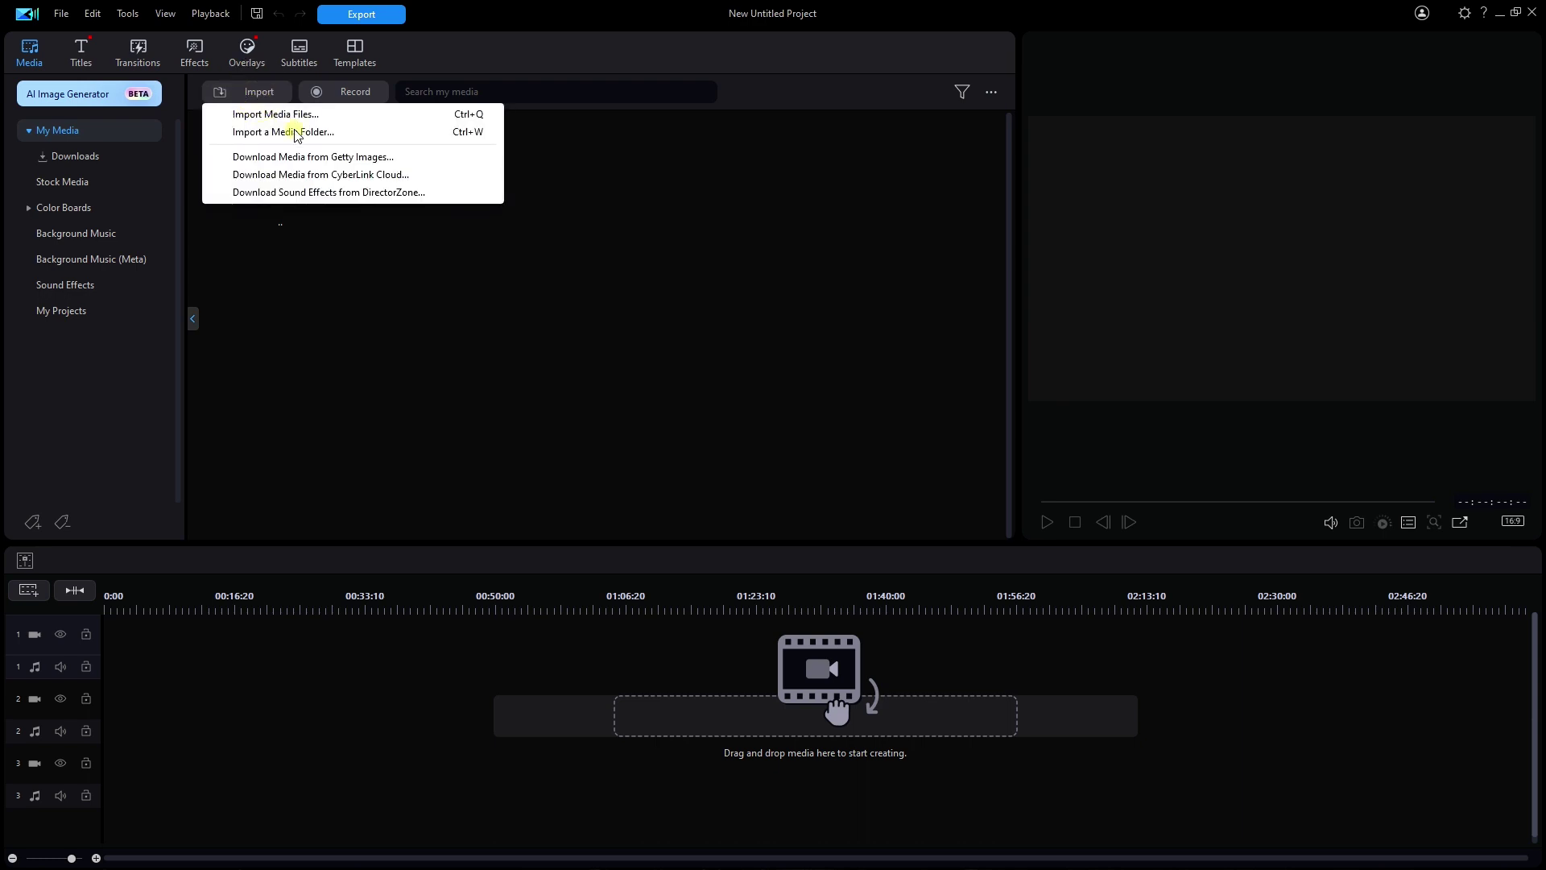
{"action": "left_click", "coordinate": [294, 132]}
{"action": "left_click", "coordinate": [691, 355]}
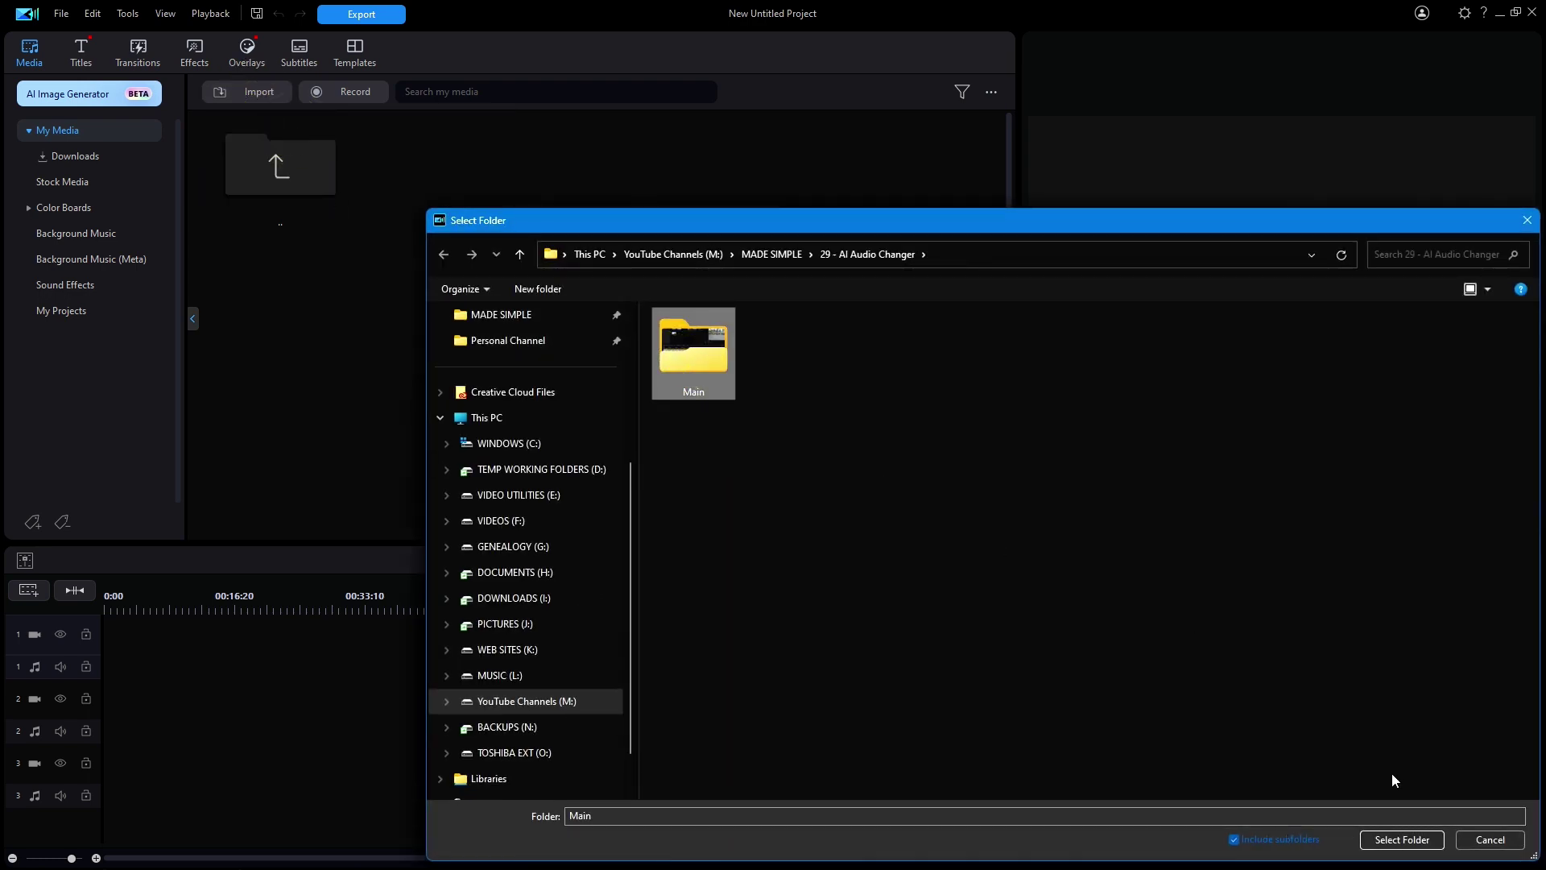
{"action": "left_click", "coordinate": [1392, 837]}
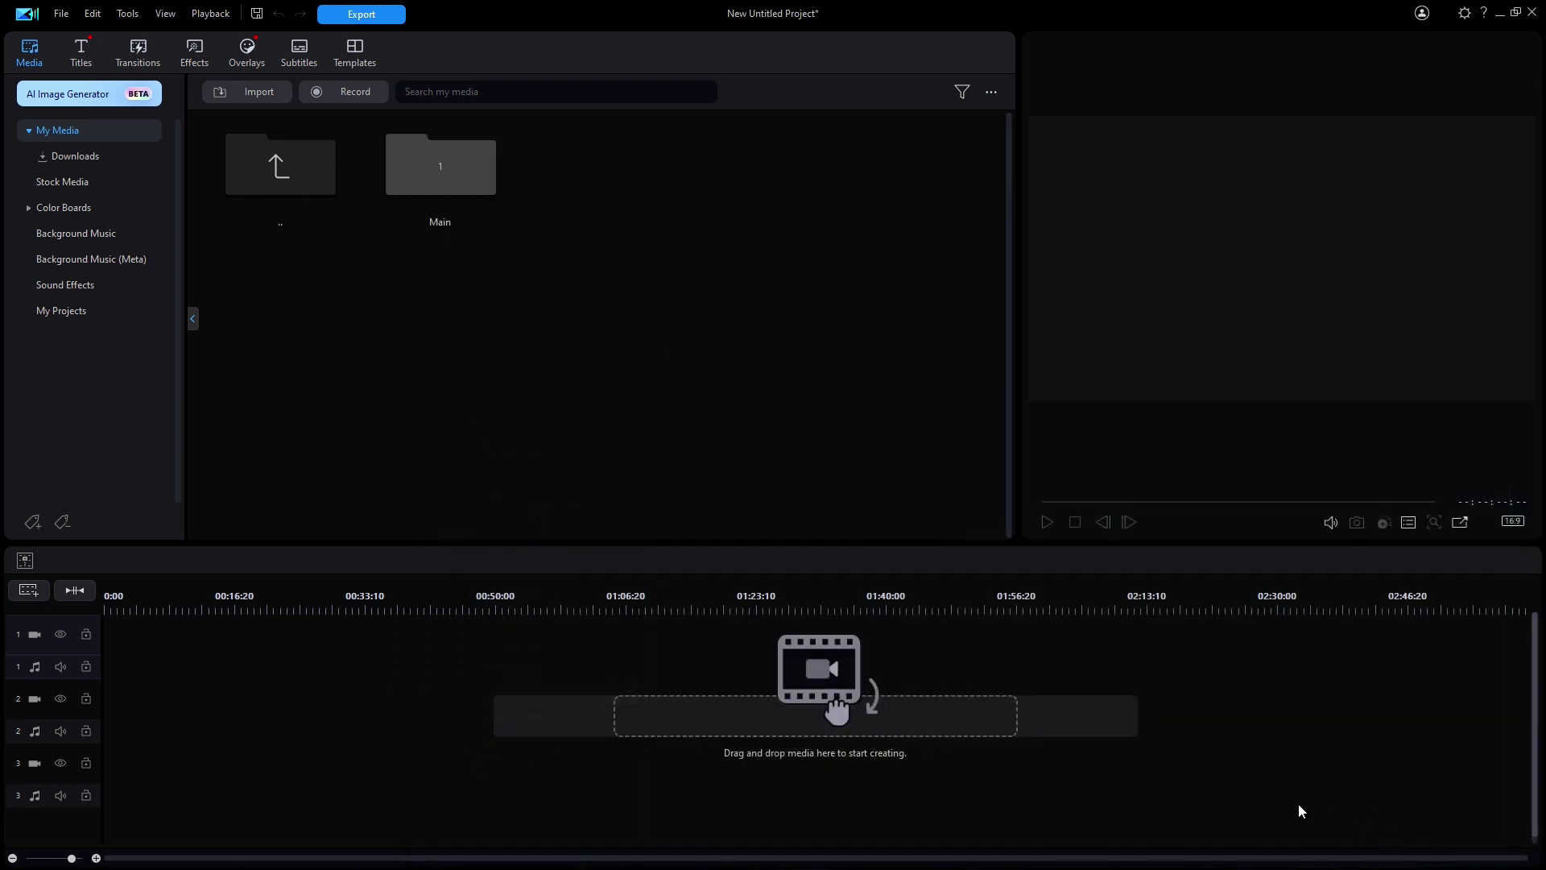
{"action": "double_click", "coordinate": [439, 169]}
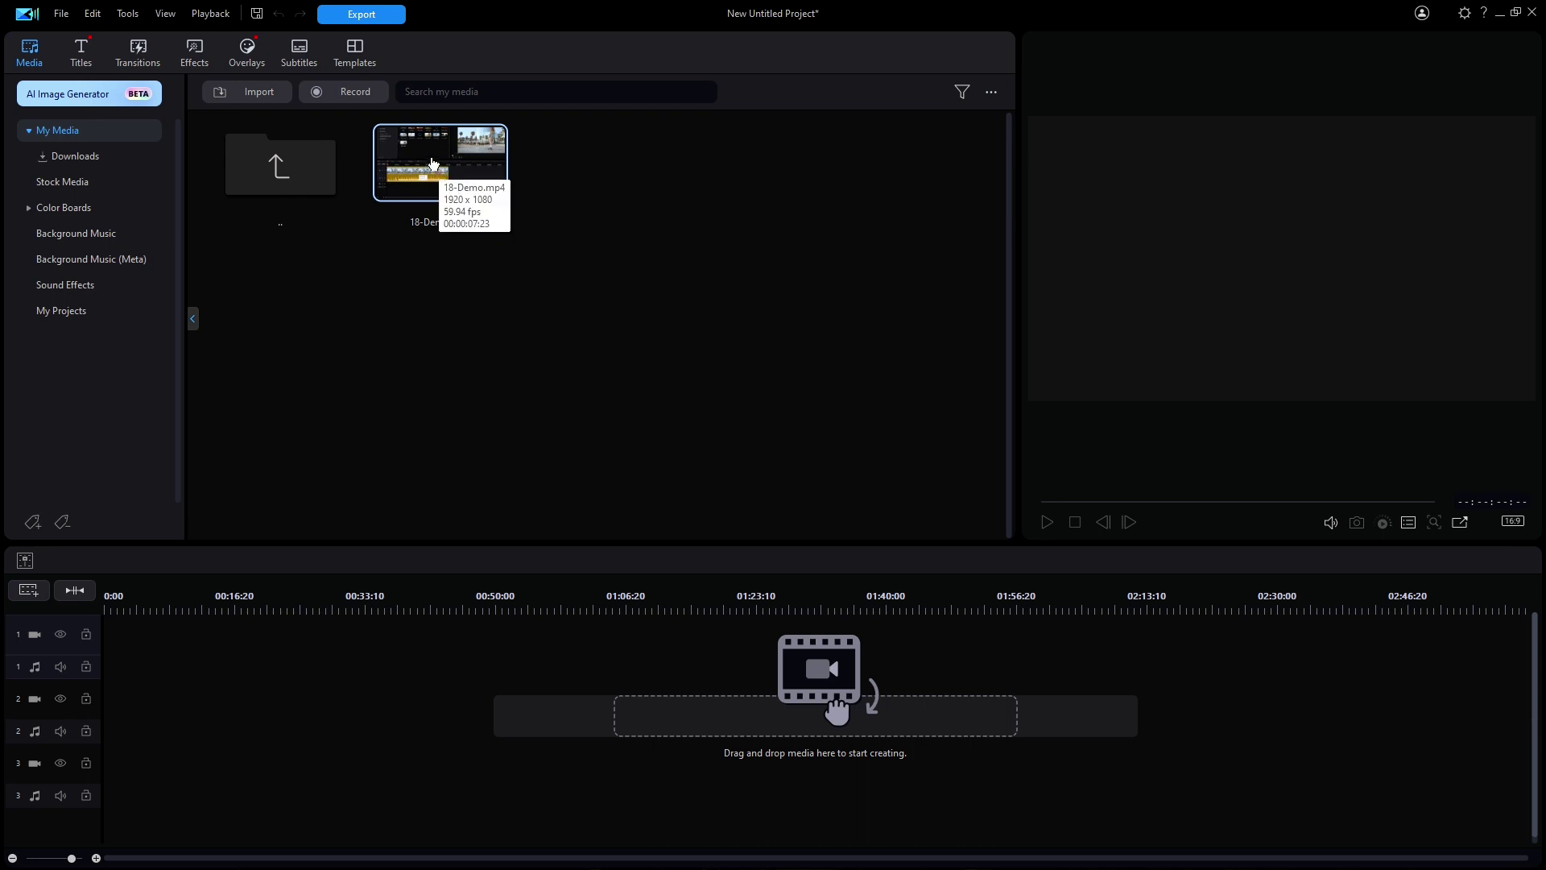
{"action": "left_click_drag", "start_coordinate": [442, 175], "coordinate": [196, 654]}
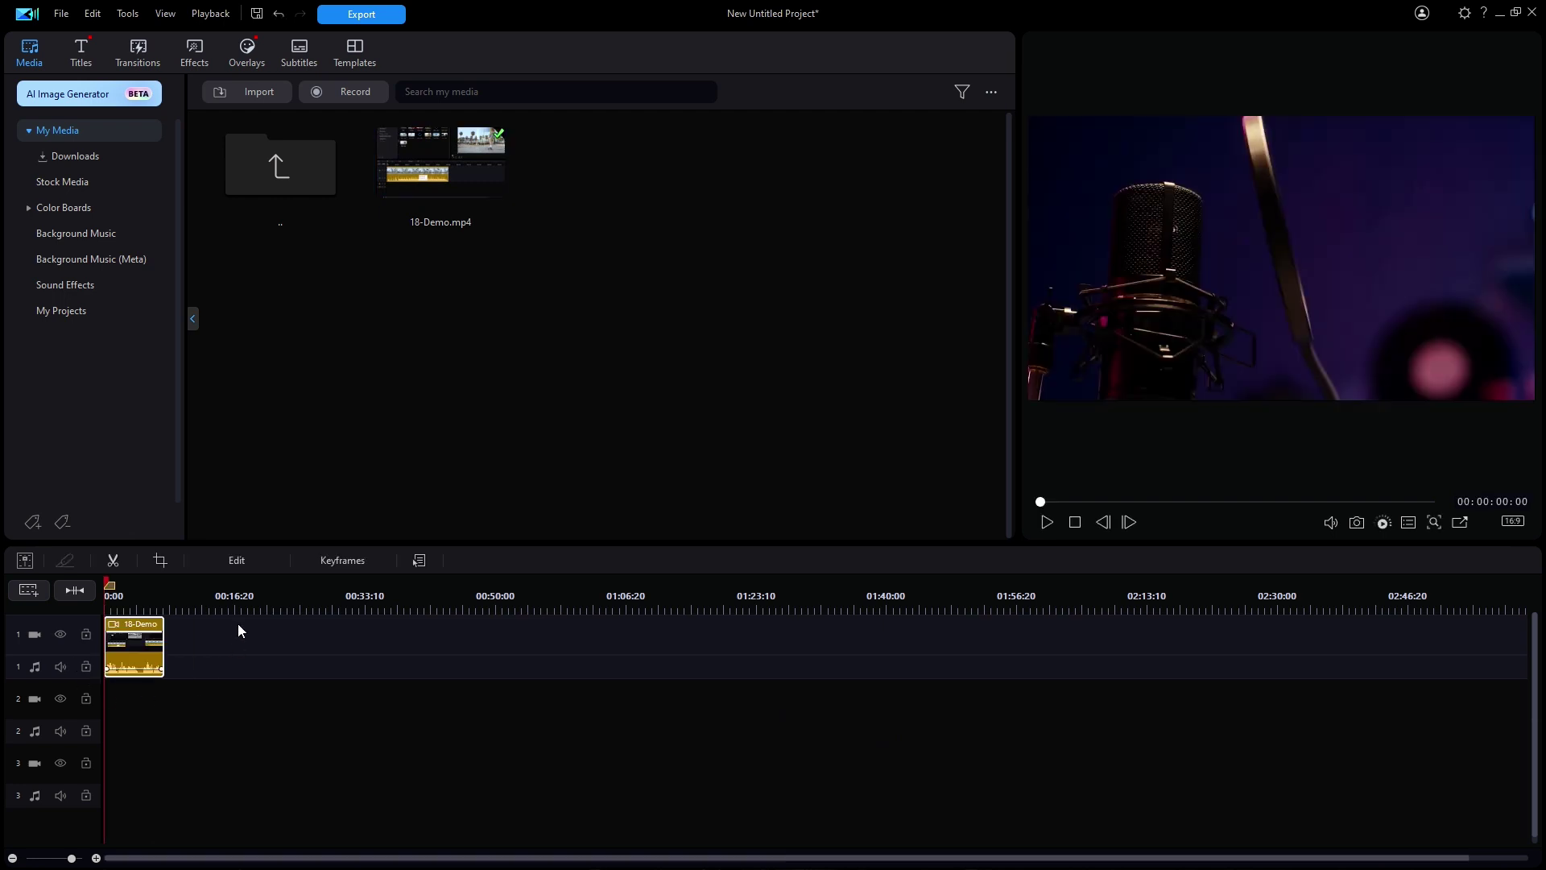
Zoom to the 18-Demo clip, enlarge audio track 1, play it, and select the clip
{"action": "left_click_drag", "start_coordinate": [199, 584], "coordinate": [981, 570]}
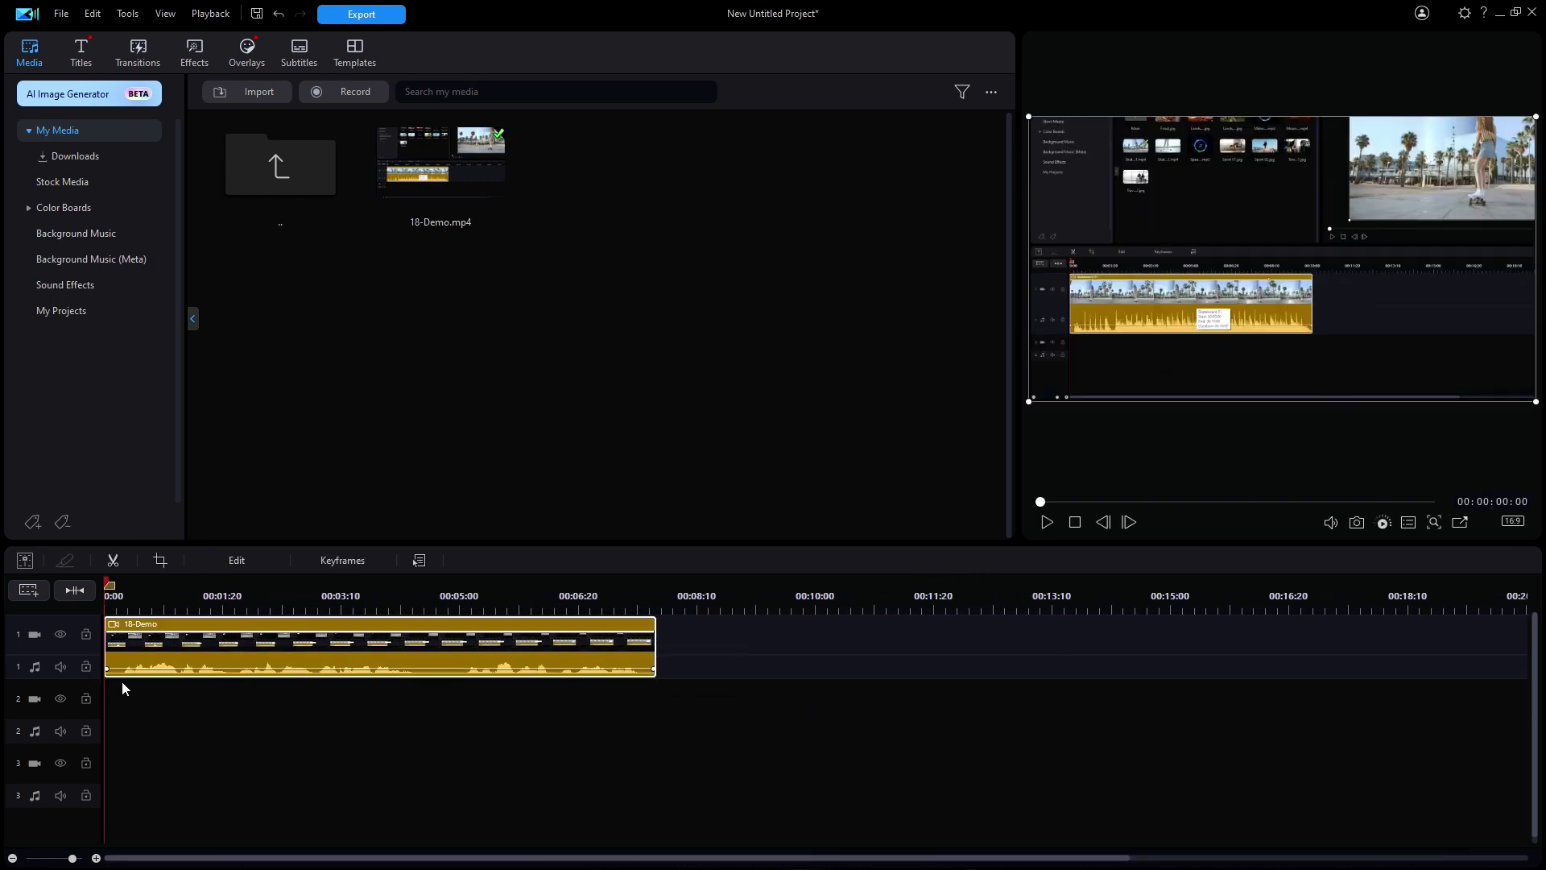
{"action": "mouse_move", "coordinate": [68, 678]}
{"action": "left_mouse_down"}
{"action": "mouse_move", "coordinate": [68, 708]}
{"action": "mouse_move", "coordinate": [68, 682]}
{"action": "left_mouse_up"}
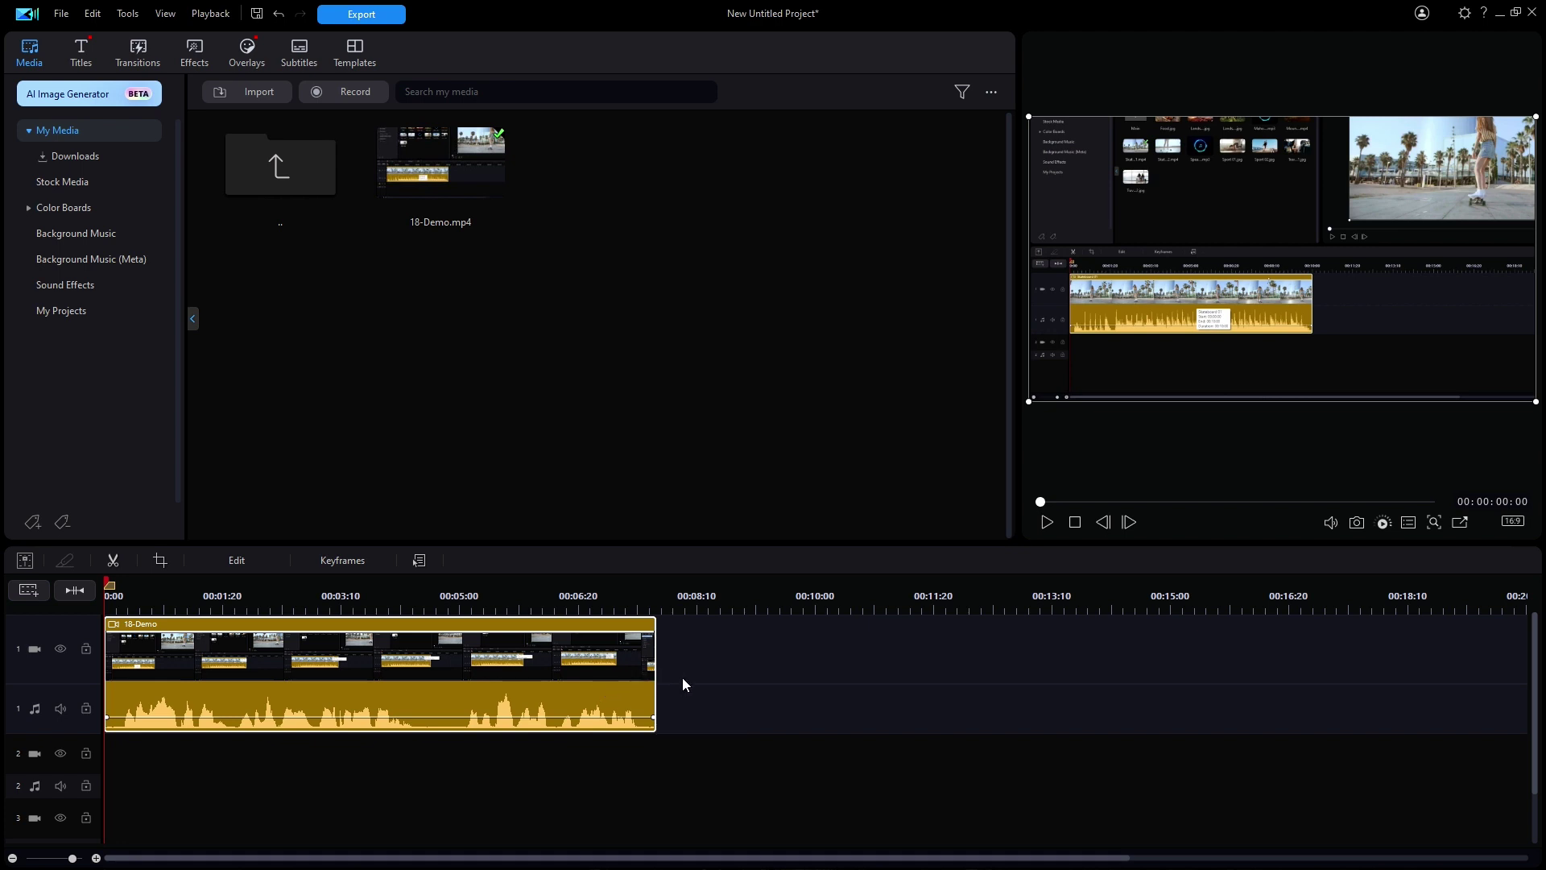
{"action": "left_click", "coordinate": [1045, 521]}
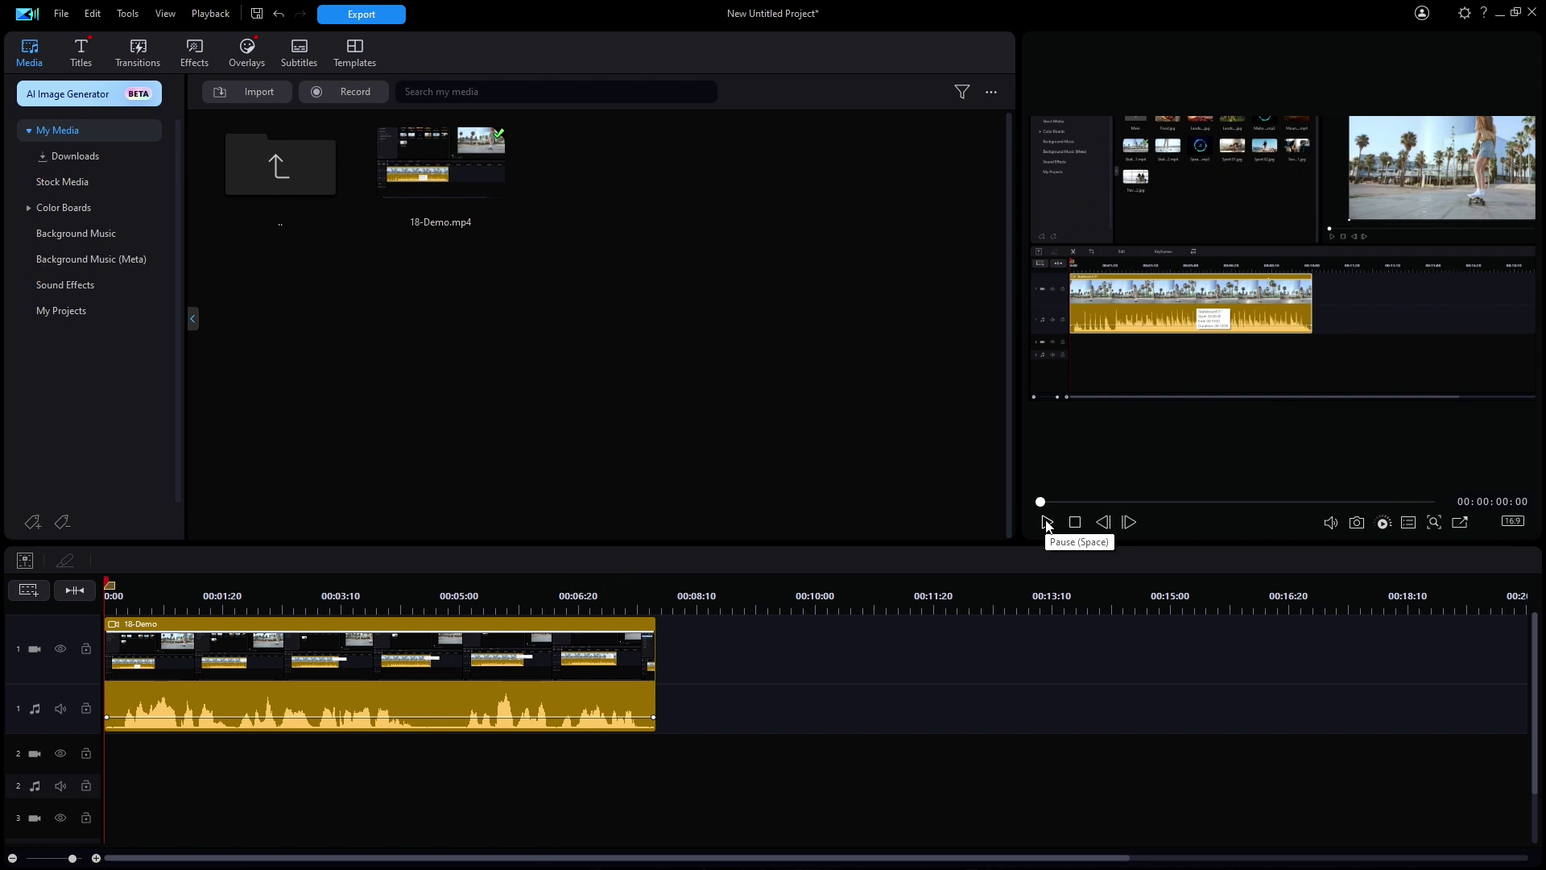
{"action": "left_click", "coordinate": [534, 665]}
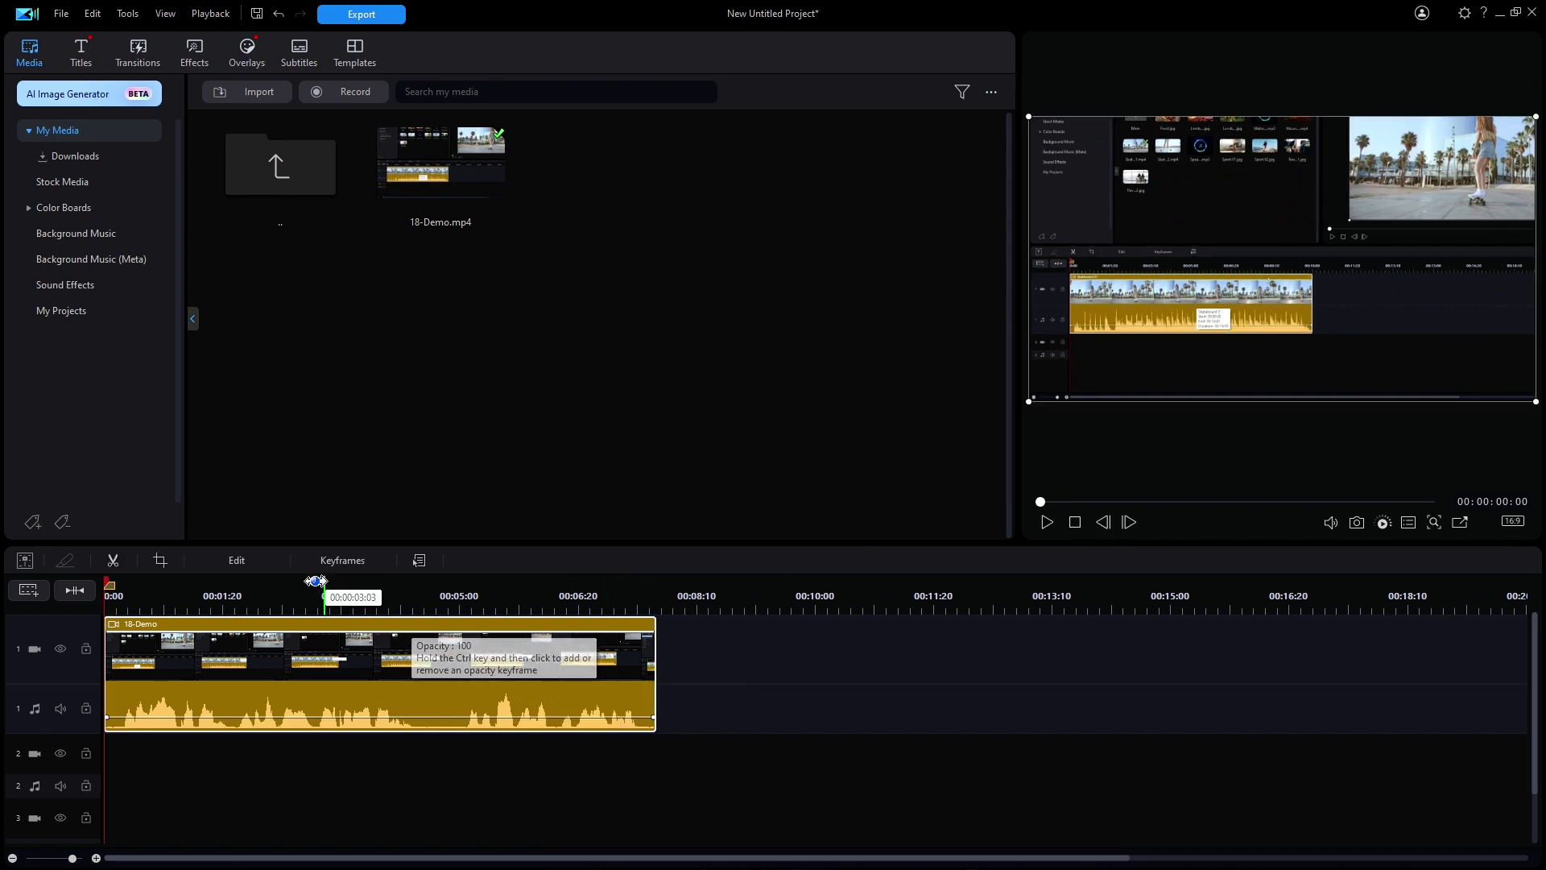
Open the AI Voice Changer for 18-Demo and preview the Jenny, Ayaka and Don voices
{"action": "left_click", "coordinate": [262, 559]}
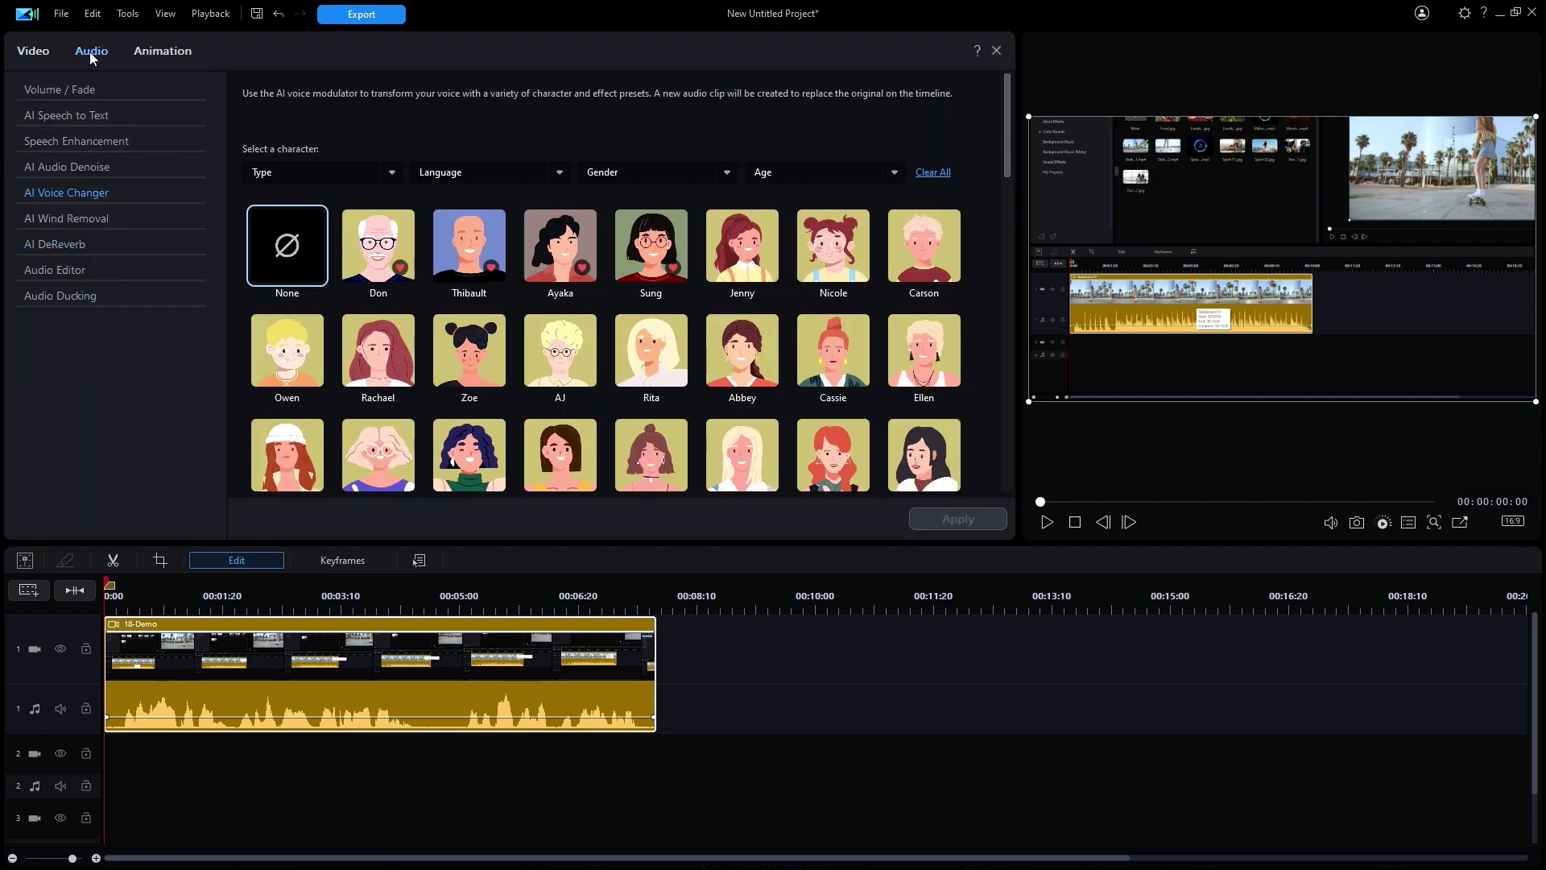
{"action": "left_click", "coordinate": [132, 191]}
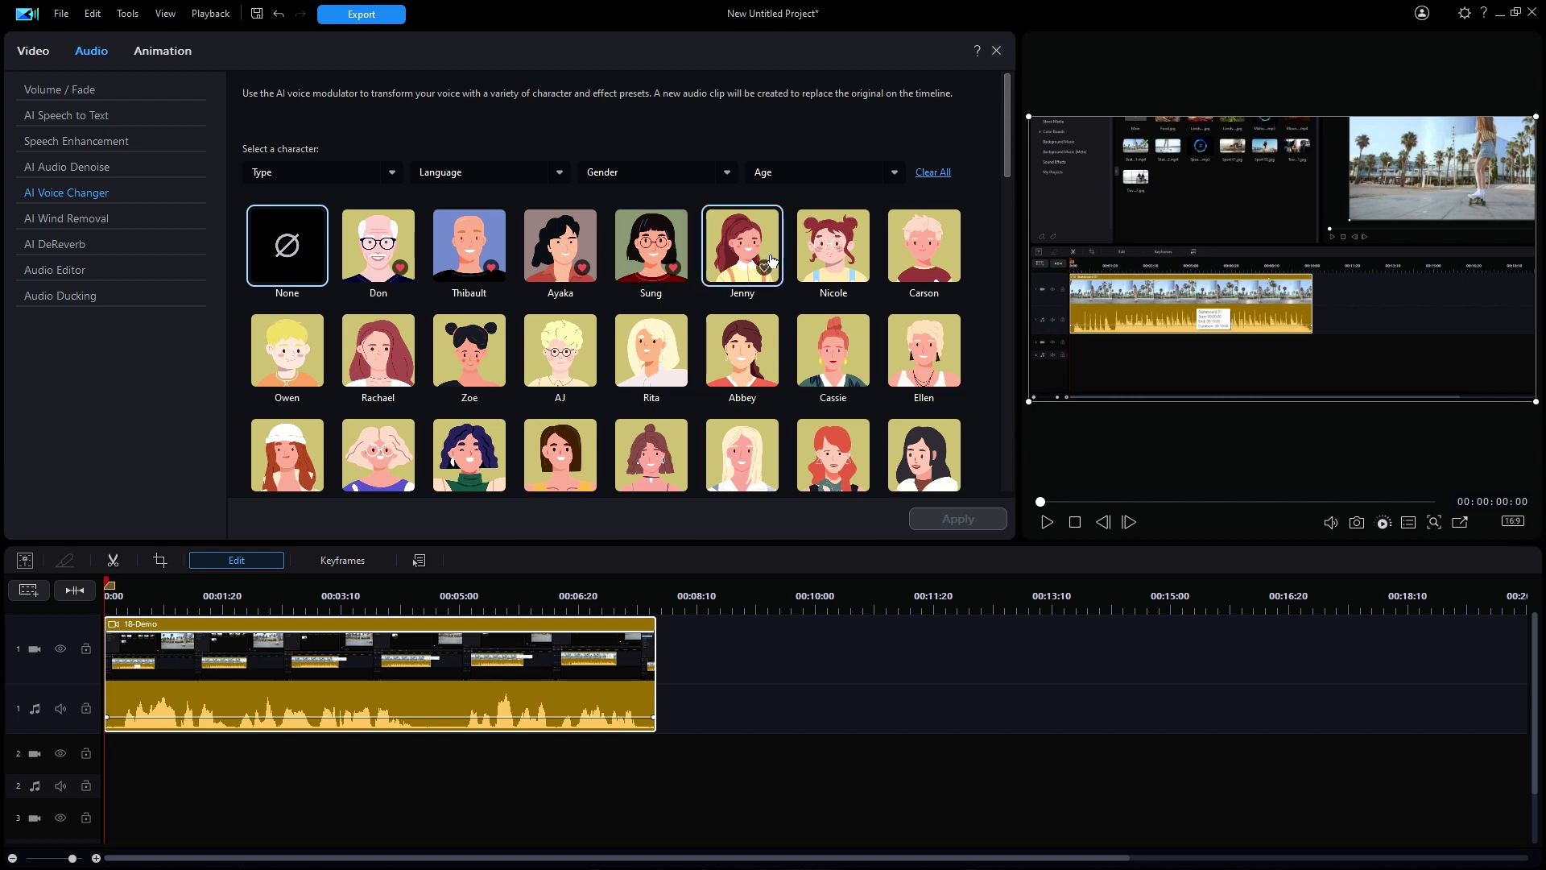
{"action": "left_click", "coordinate": [746, 239]}
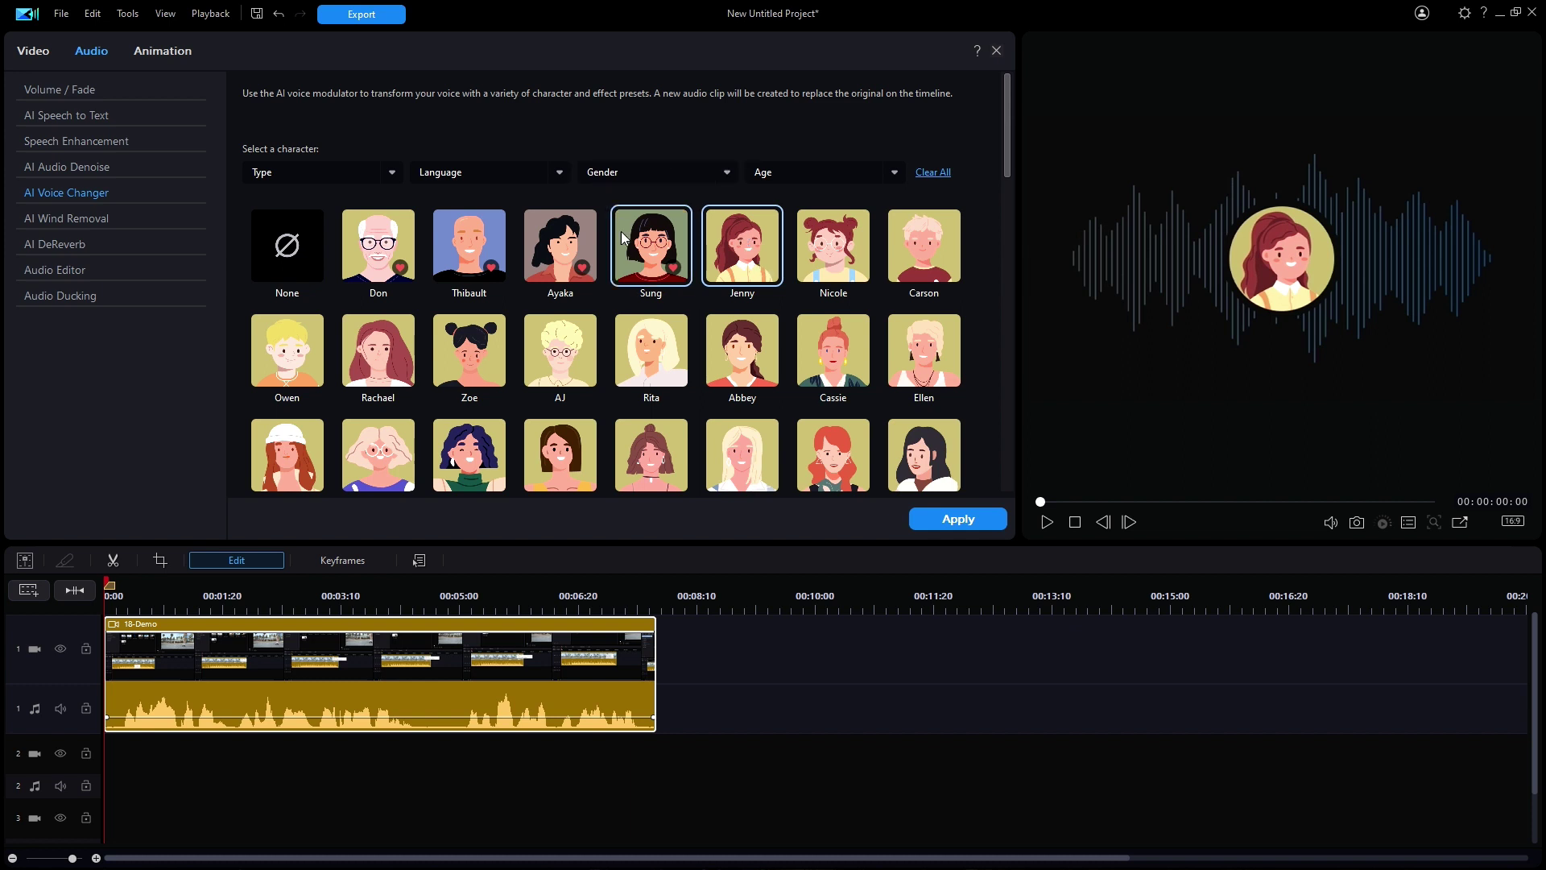
{"action": "left_click", "coordinate": [570, 254]}
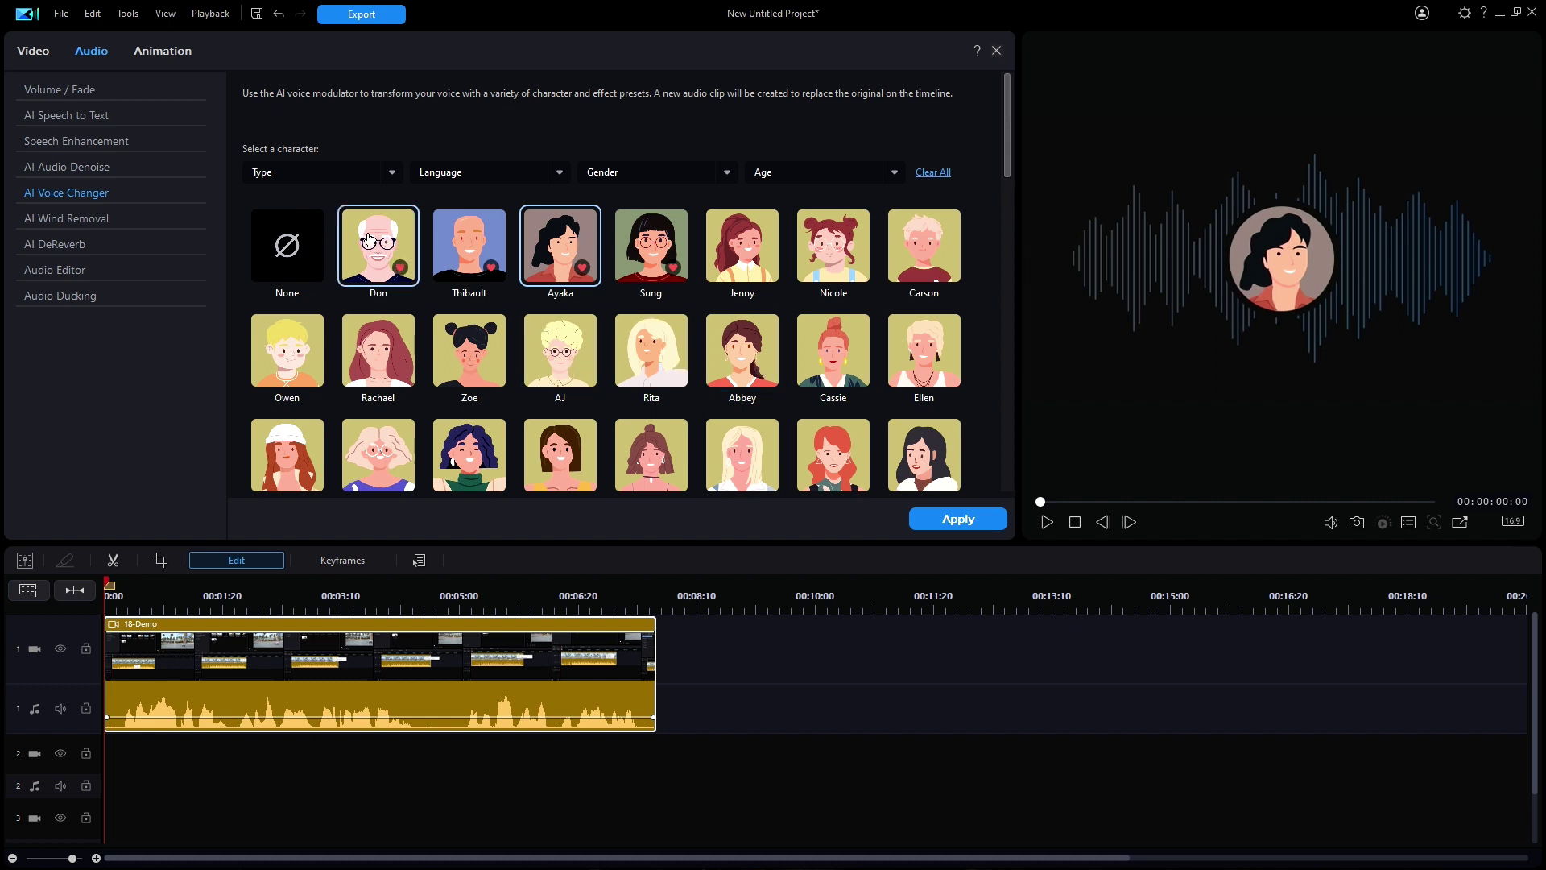
{"action": "left_click", "coordinate": [389, 249]}
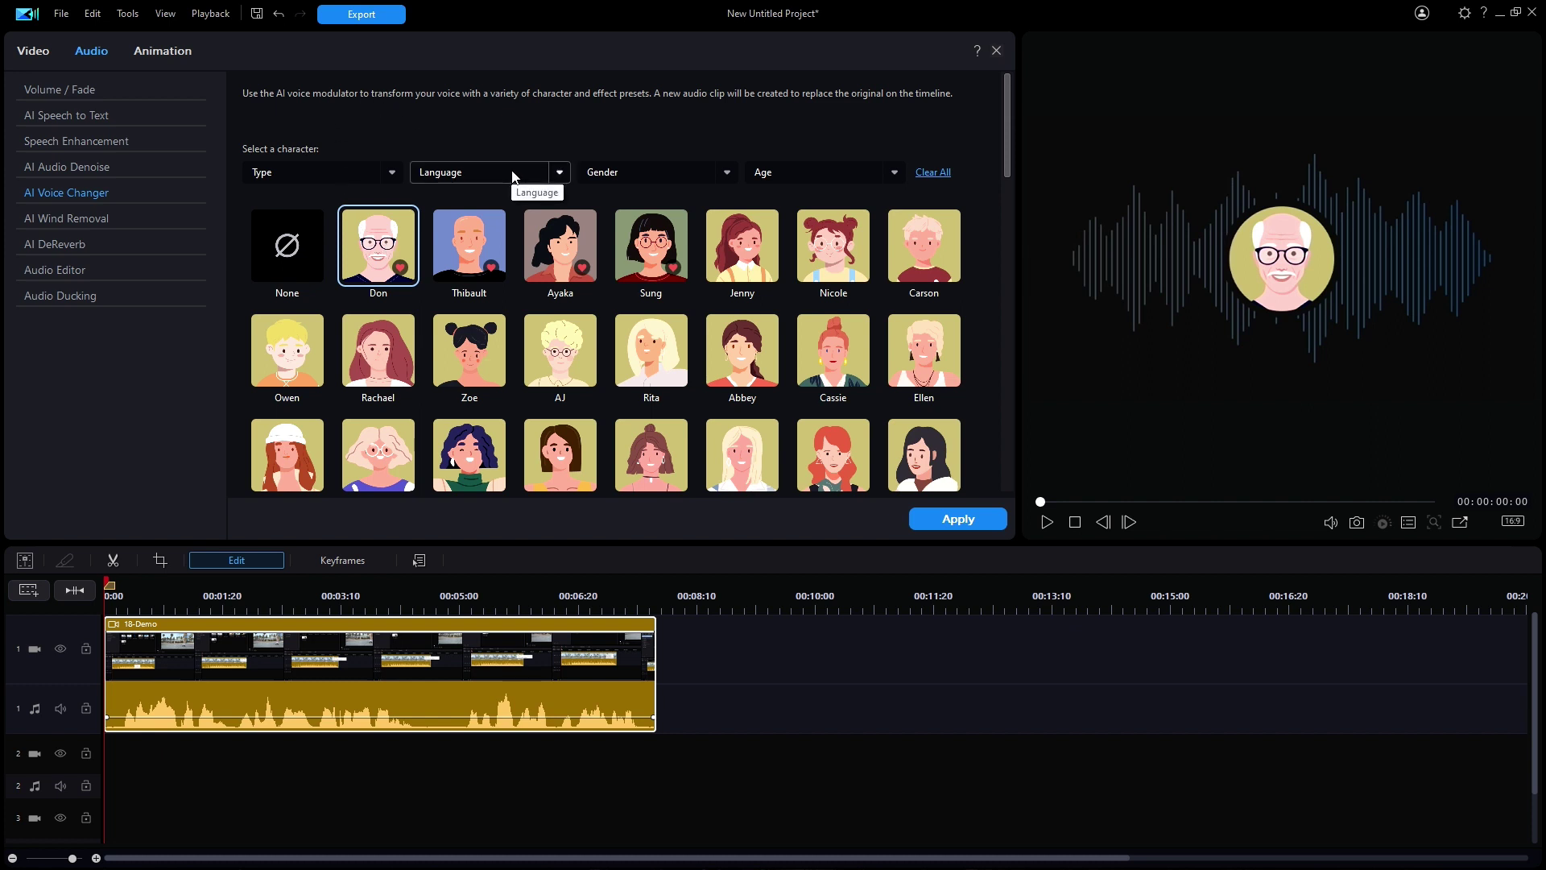
{"action": "left_click", "coordinate": [561, 174]}
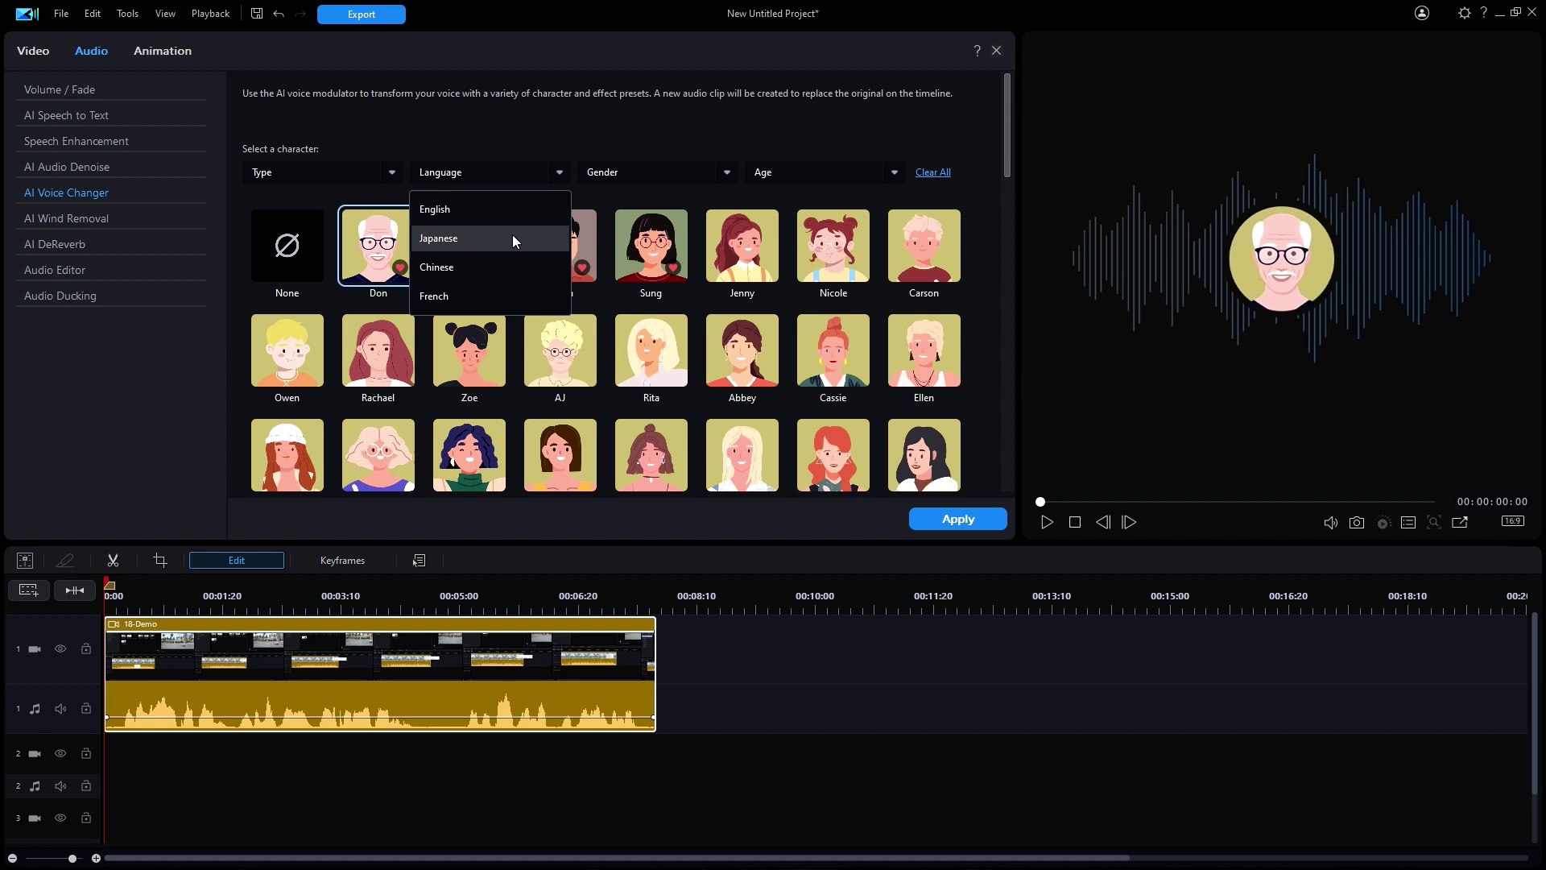
Filter the voices to Chinese, preview Sung, and apply that voice to the 18-Demo audio
{"action": "left_click", "coordinate": [504, 269]}
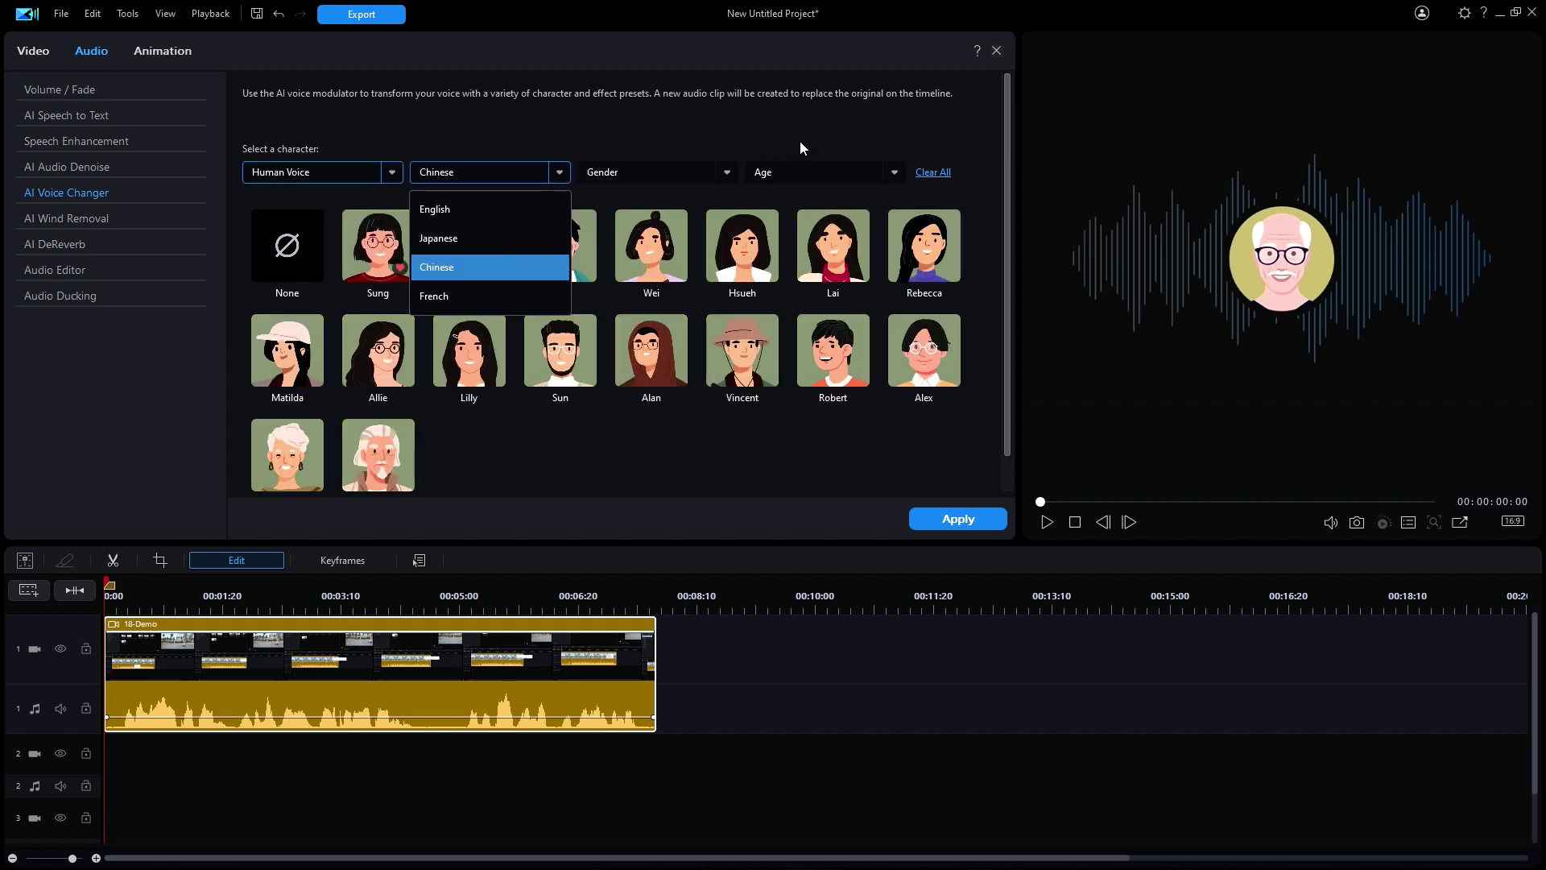
{"action": "left_click", "coordinate": [799, 142]}
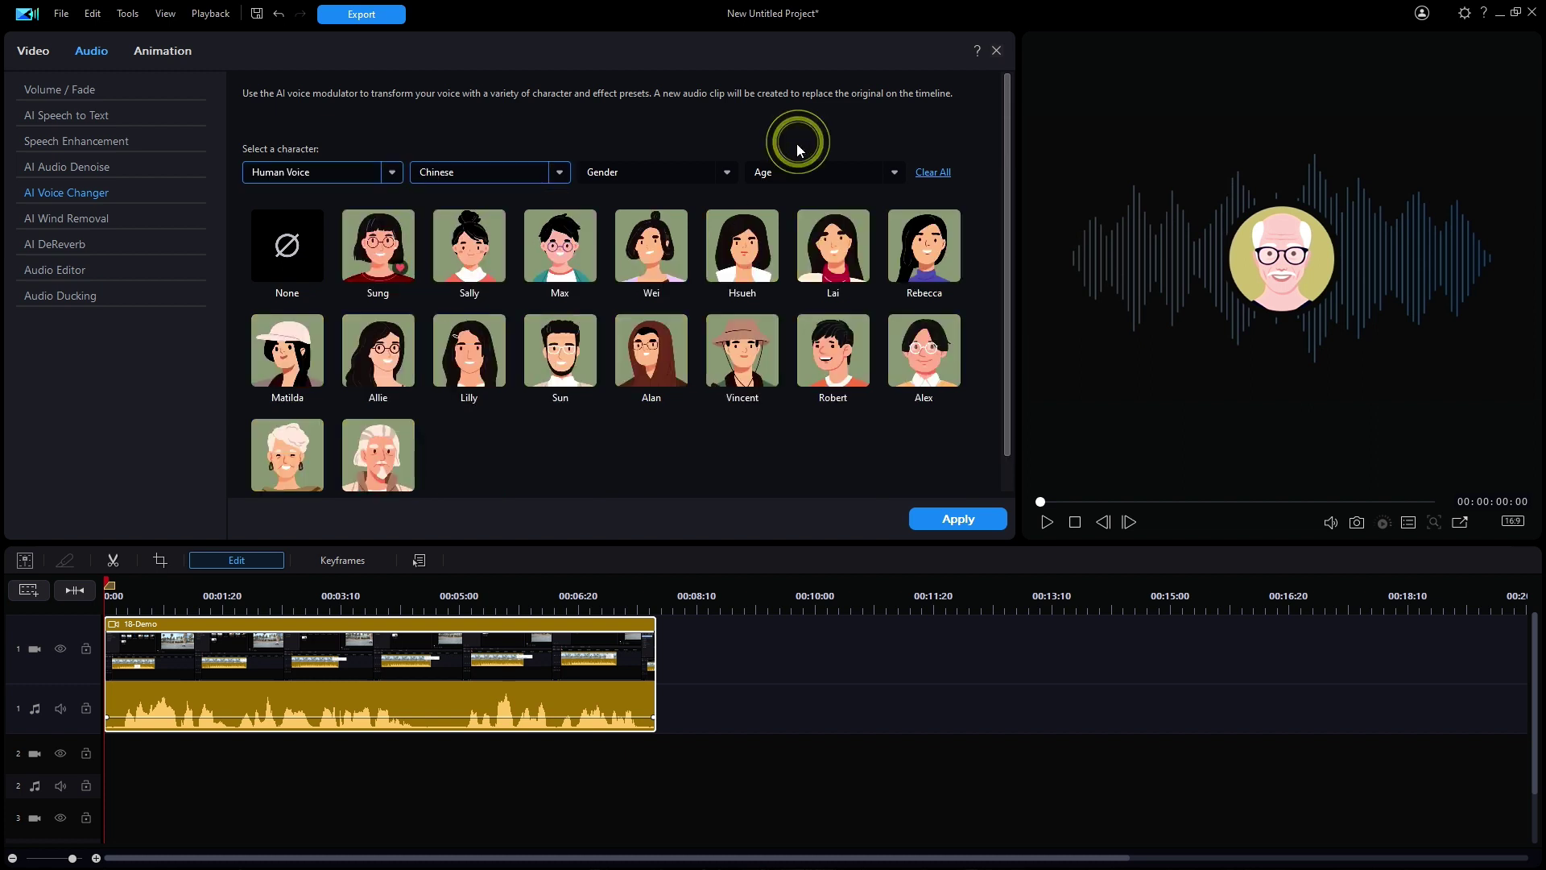
{"action": "left_click", "coordinate": [377, 241]}
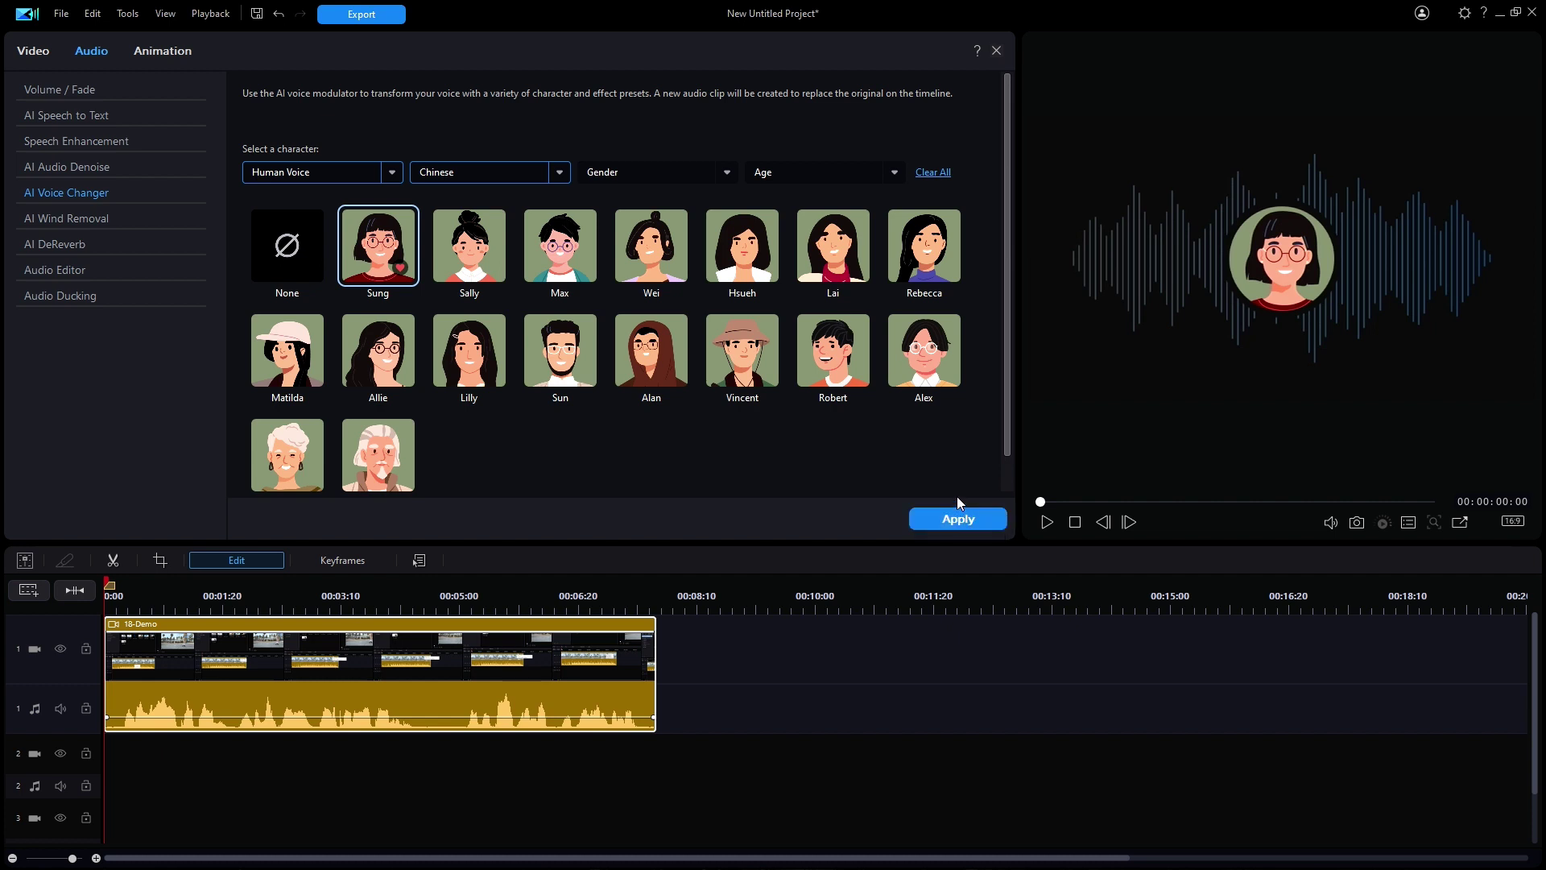
{"action": "left_click", "coordinate": [987, 522]}
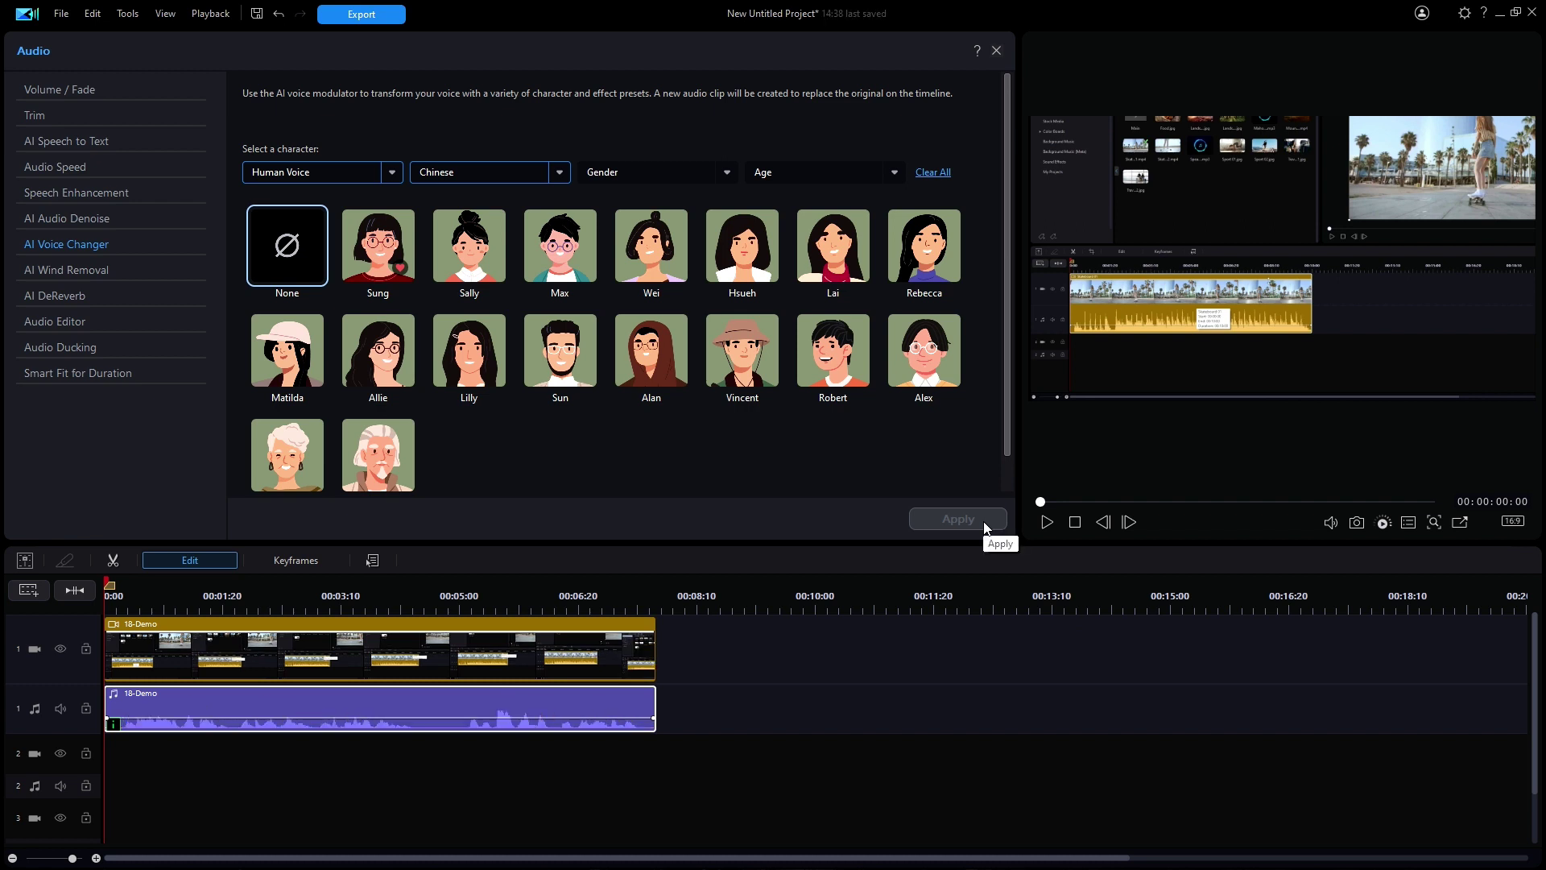
Close the AI Voice Changer settings once the AI-voiced 18-Demo audio replaces the original
{"action": "left_click", "coordinate": [996, 52]}
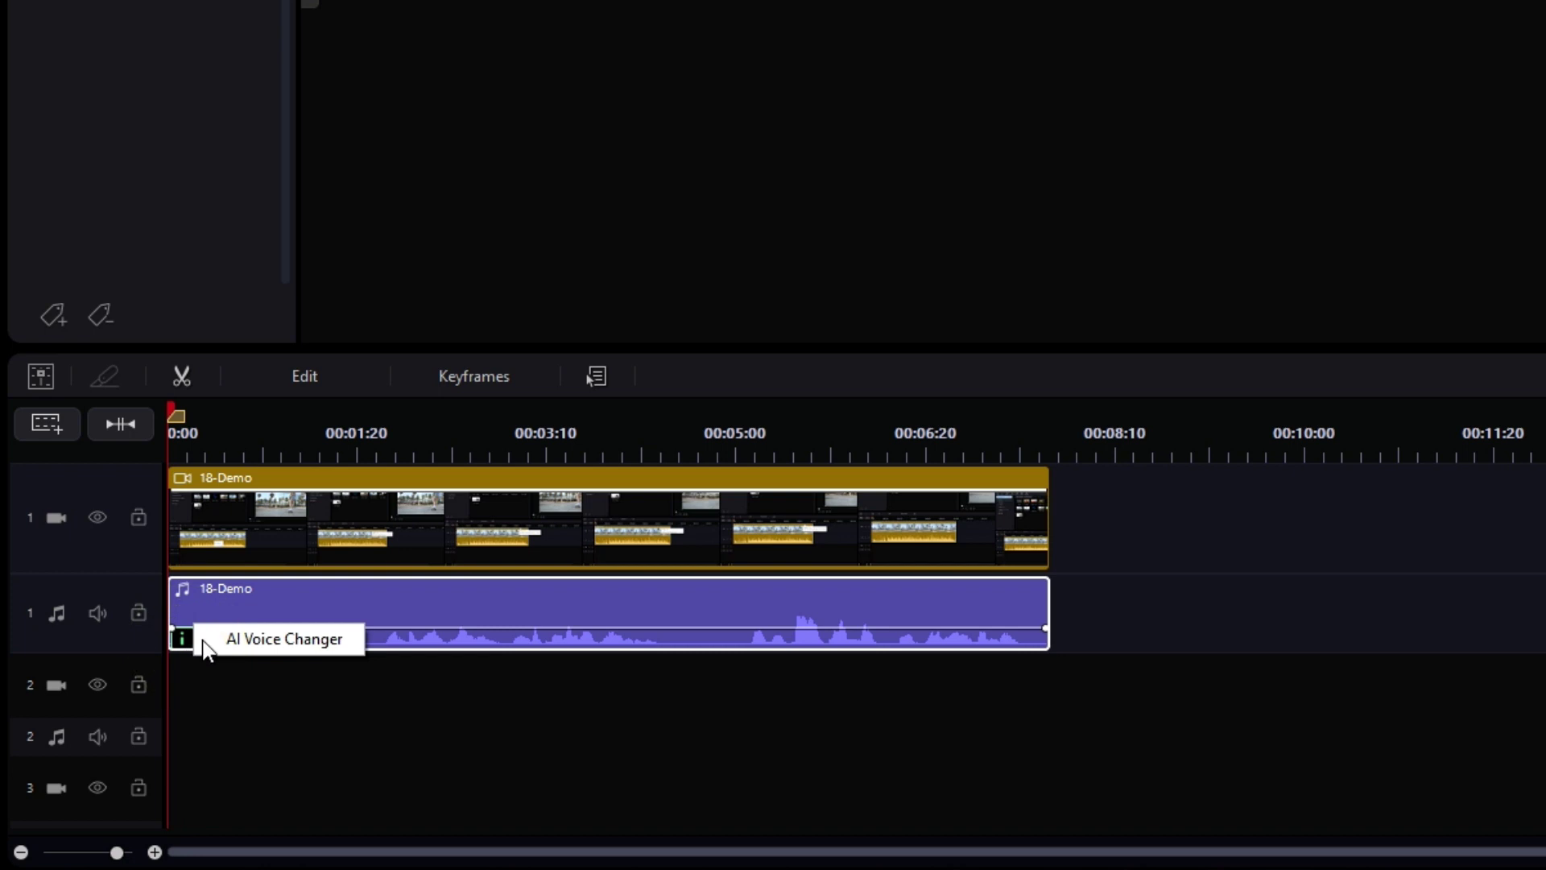
Reselect the AI-voiced 18-Demo audio clip on the timeline
{"action": "left_click", "coordinate": [290, 640]}
{"action": "left_click", "coordinate": [290, 640]}
{"action": "left_click", "coordinate": [290, 640]}
{"action": "left_click", "coordinate": [289, 640]}
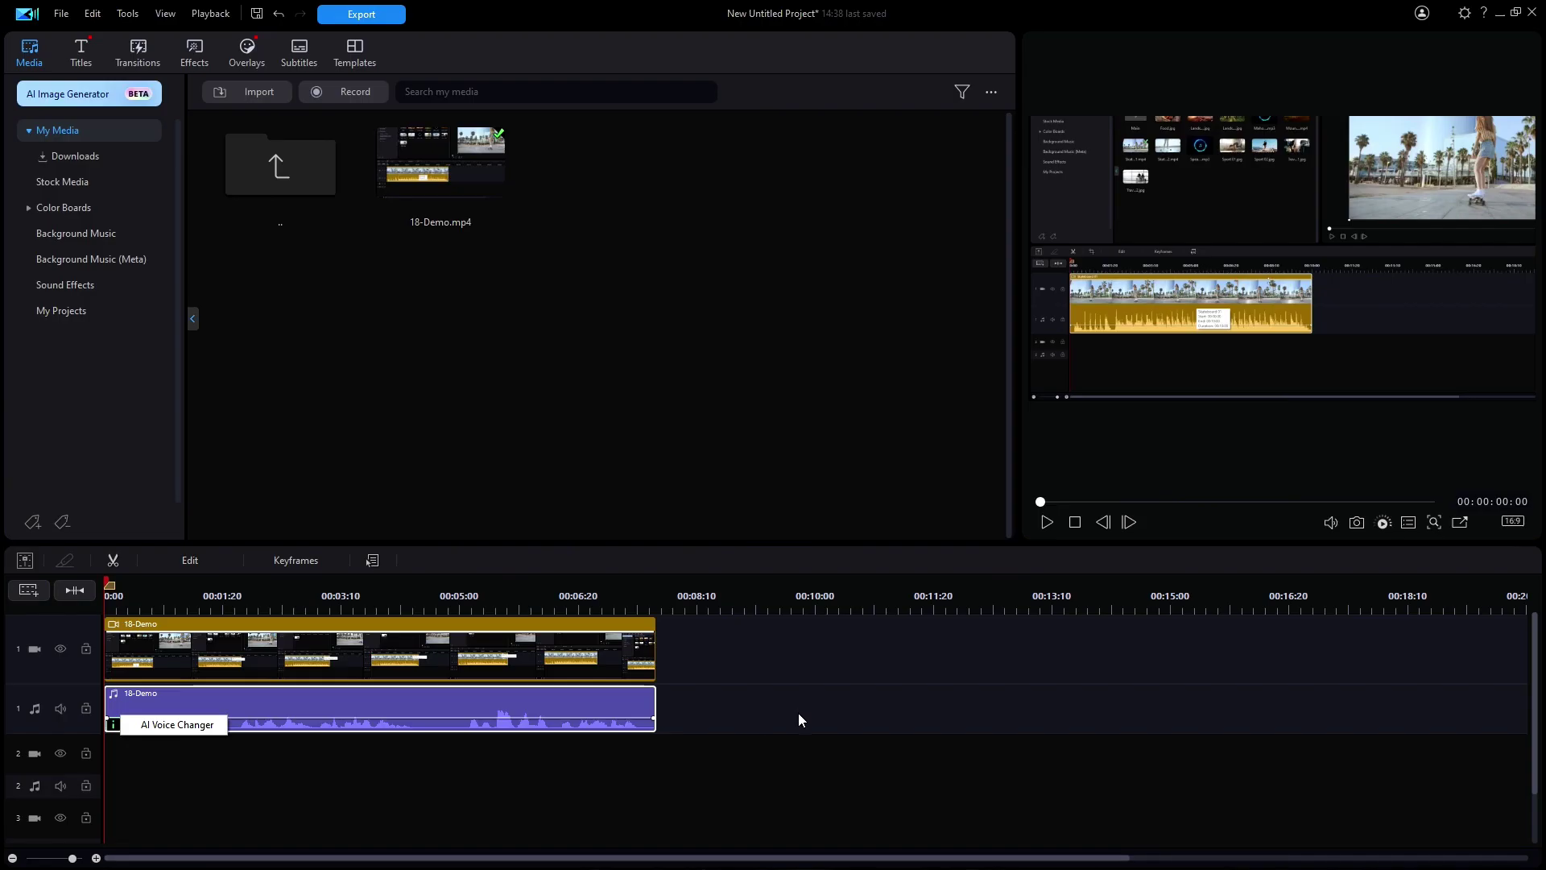
{"action": "left_click", "coordinate": [1276, 619]}
{"action": "left_click", "coordinate": [684, 604]}
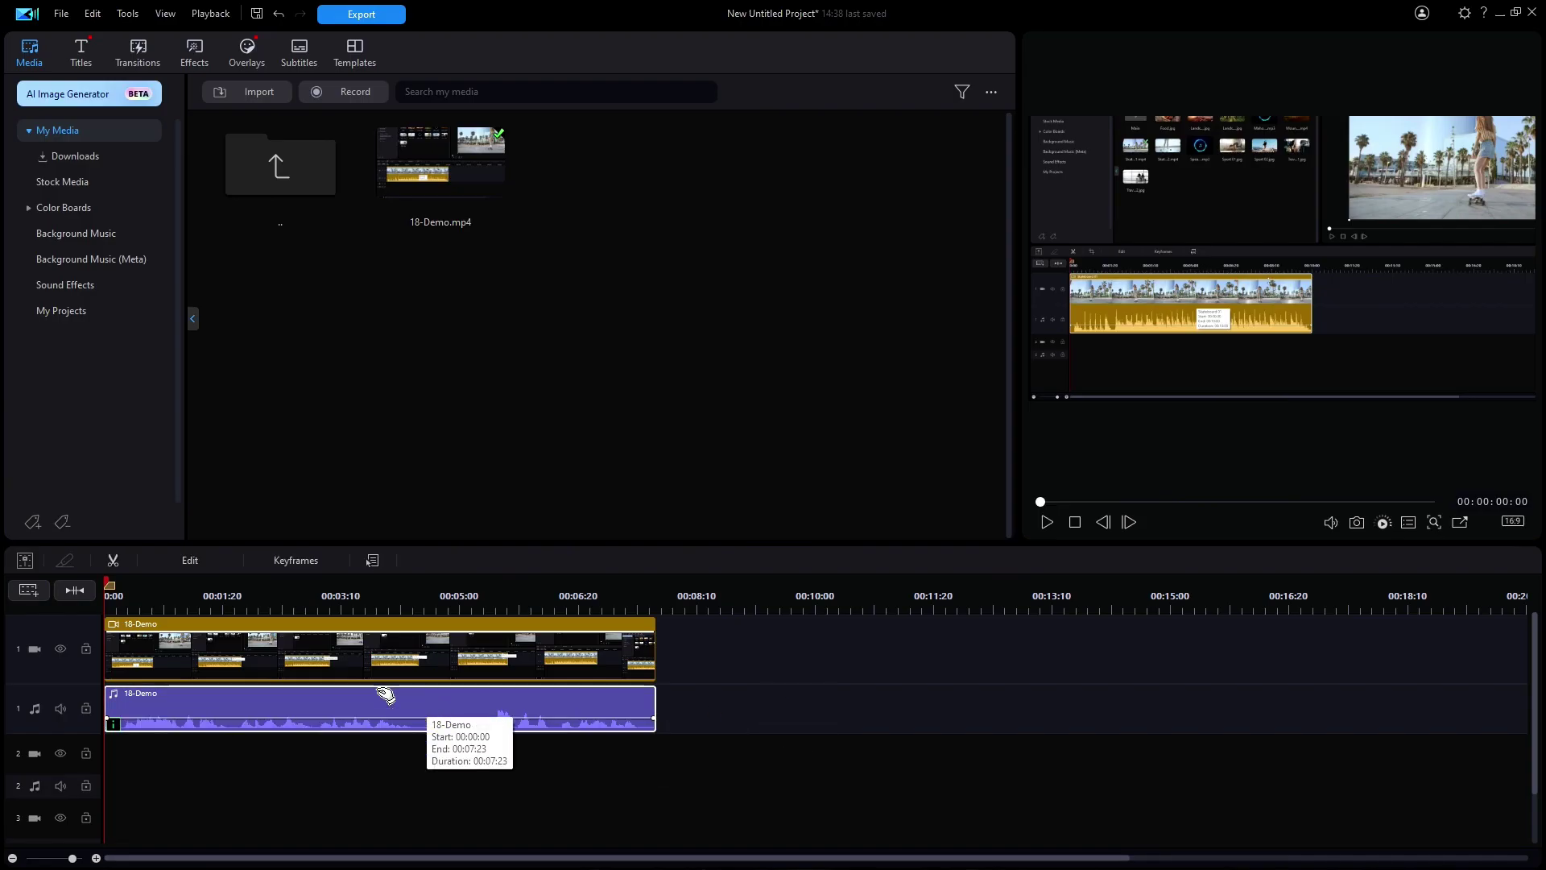
Reopen the clip's AI Voice Changer settings with the character set to None
{"action": "left_click", "coordinate": [214, 561]}
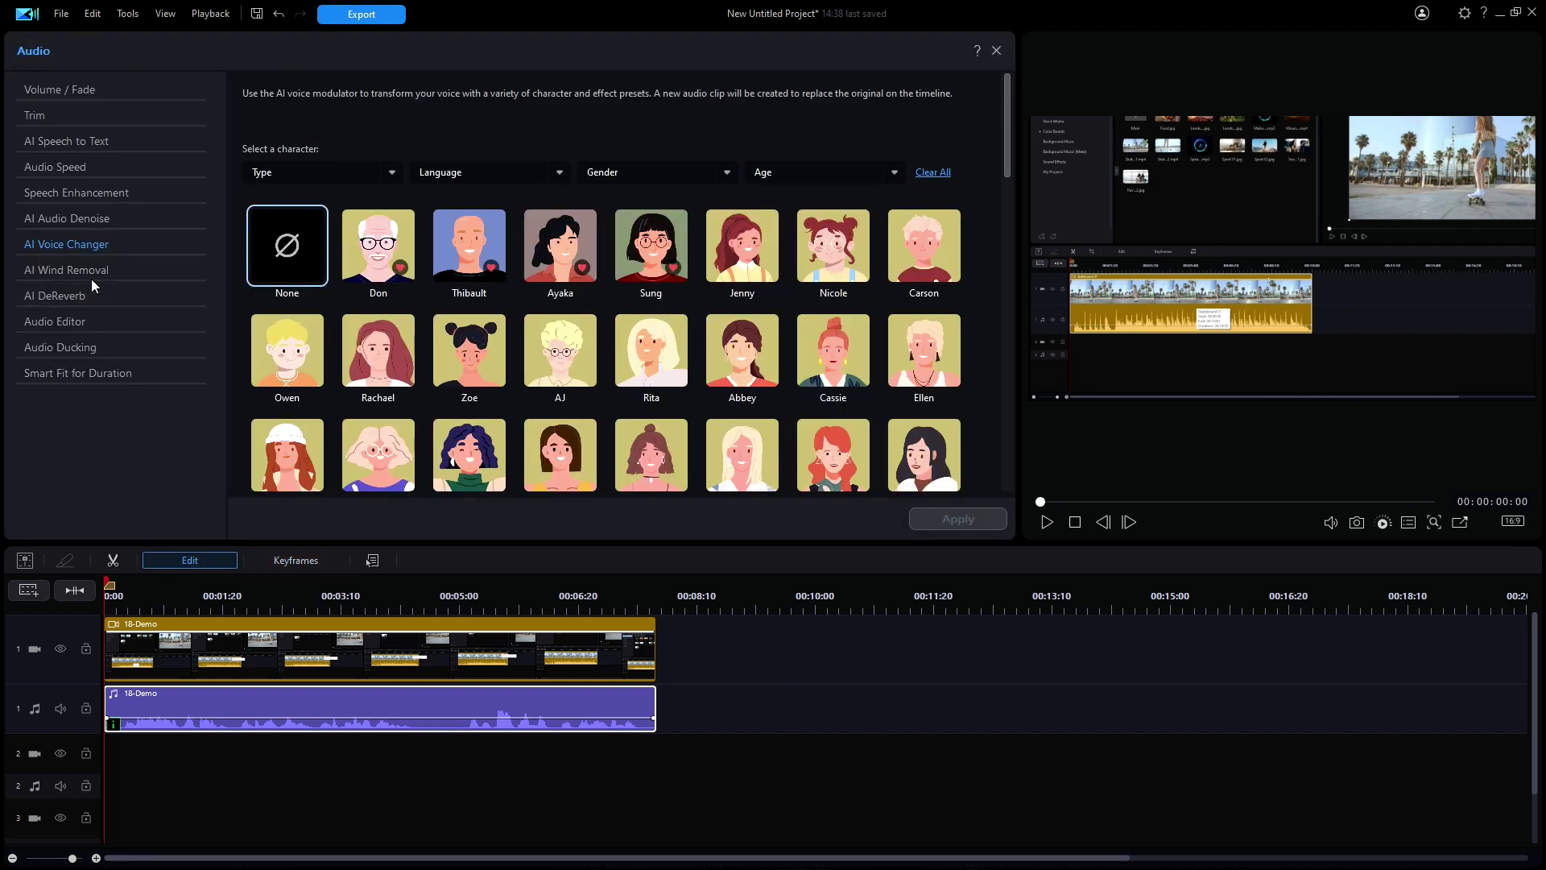
{"action": "left_click", "coordinate": [100, 245]}
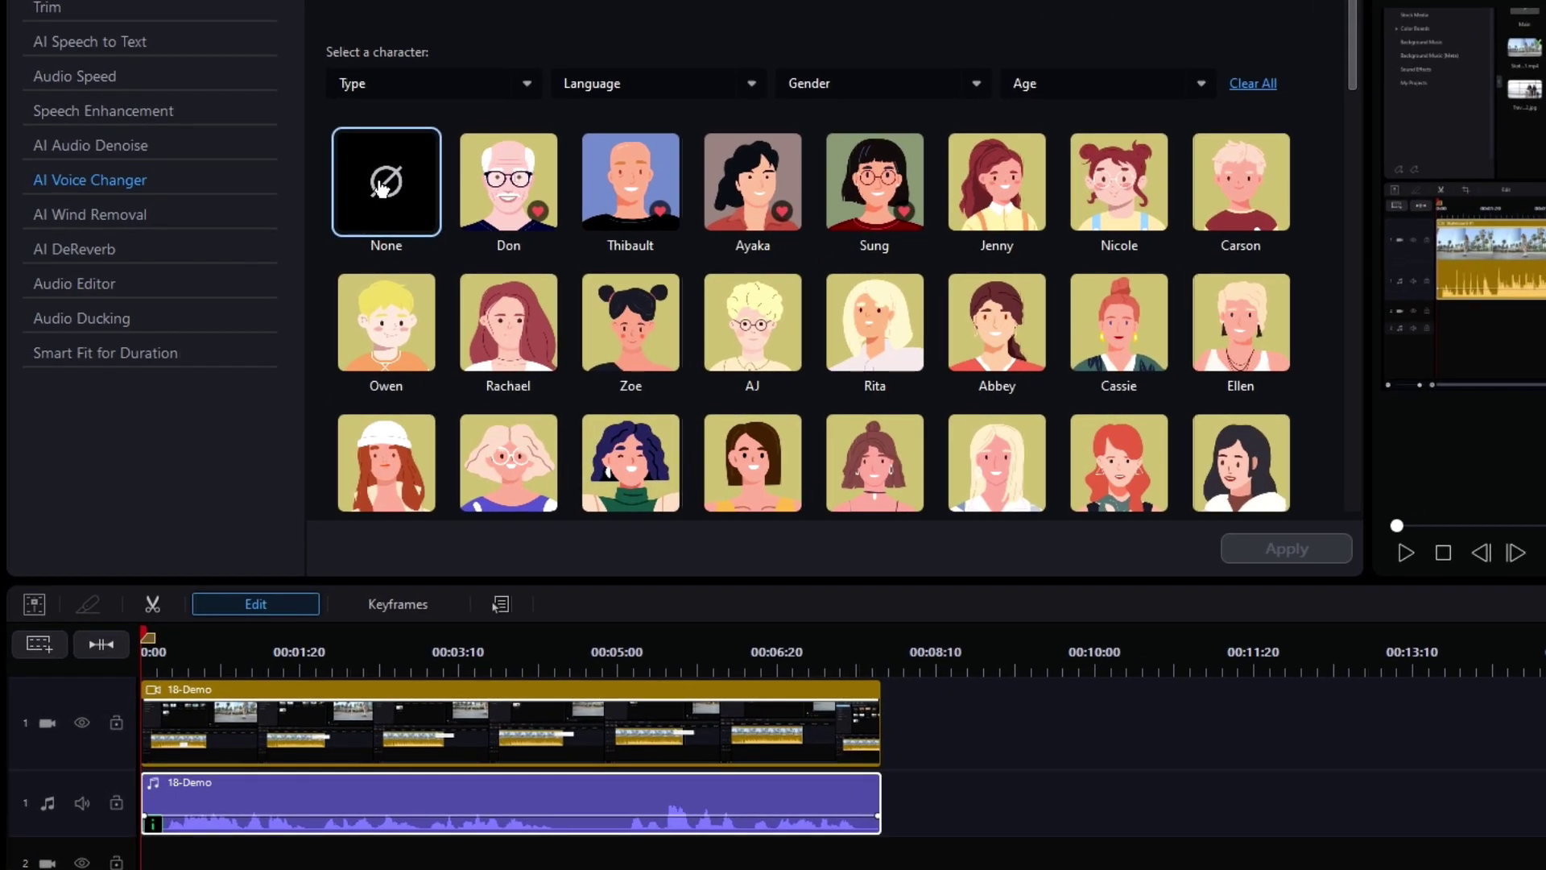
{"action": "left_click", "coordinate": [382, 188]}
{"action": "left_click", "coordinate": [385, 190]}
{"action": "left_click", "coordinate": [387, 190]}
{"action": "left_click", "coordinate": [1262, 91]}
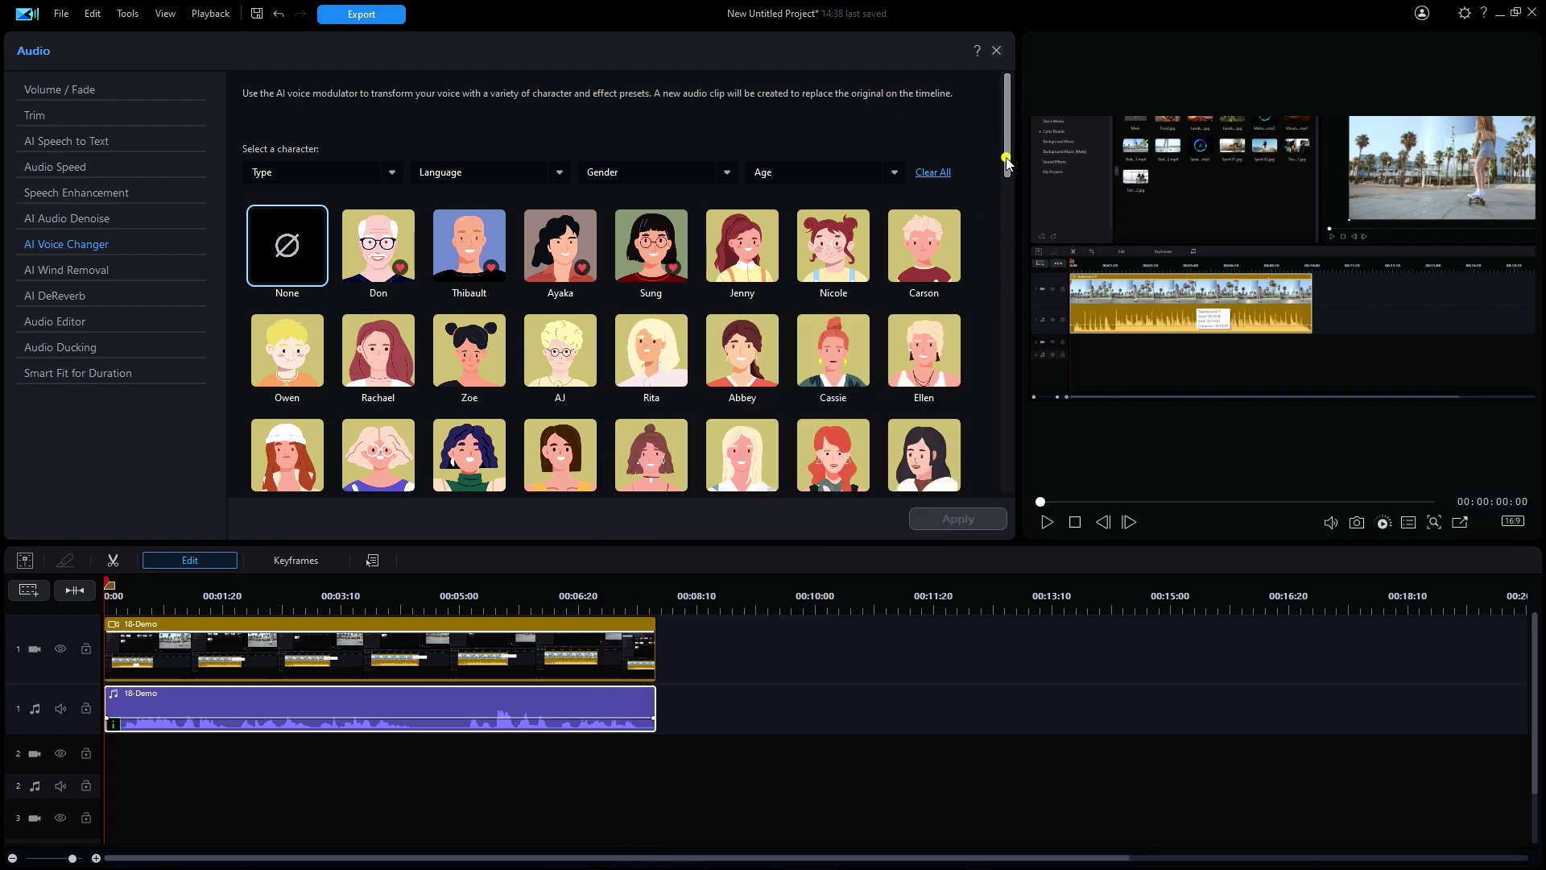
{"action": "left_click_drag", "start_coordinate": [1006, 161], "coordinate": [1040, 475]}
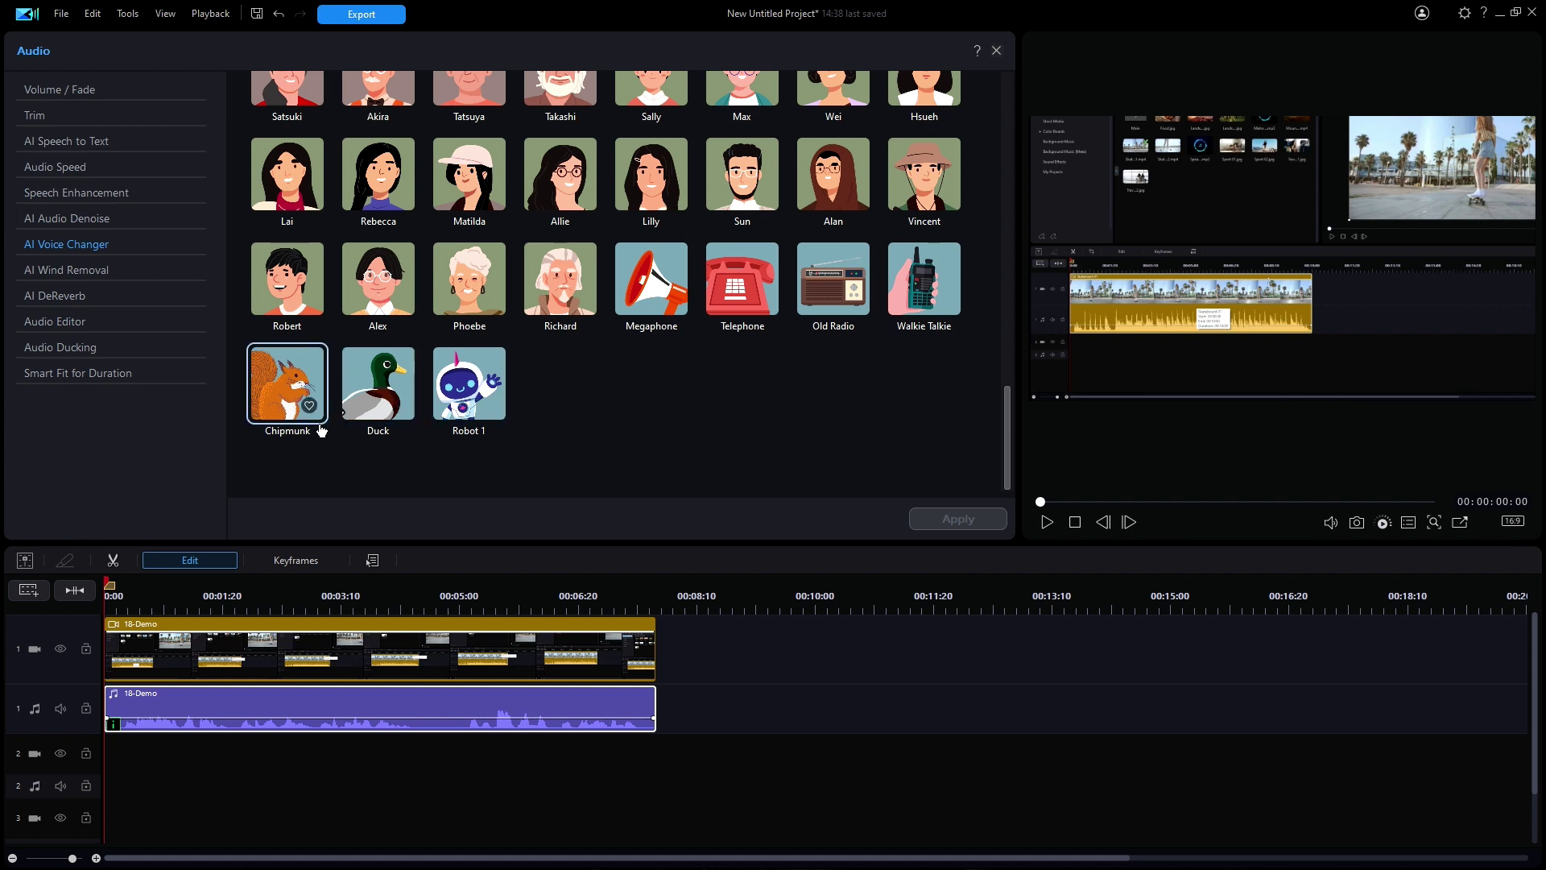
{"action": "left_click", "coordinate": [61, 317]}
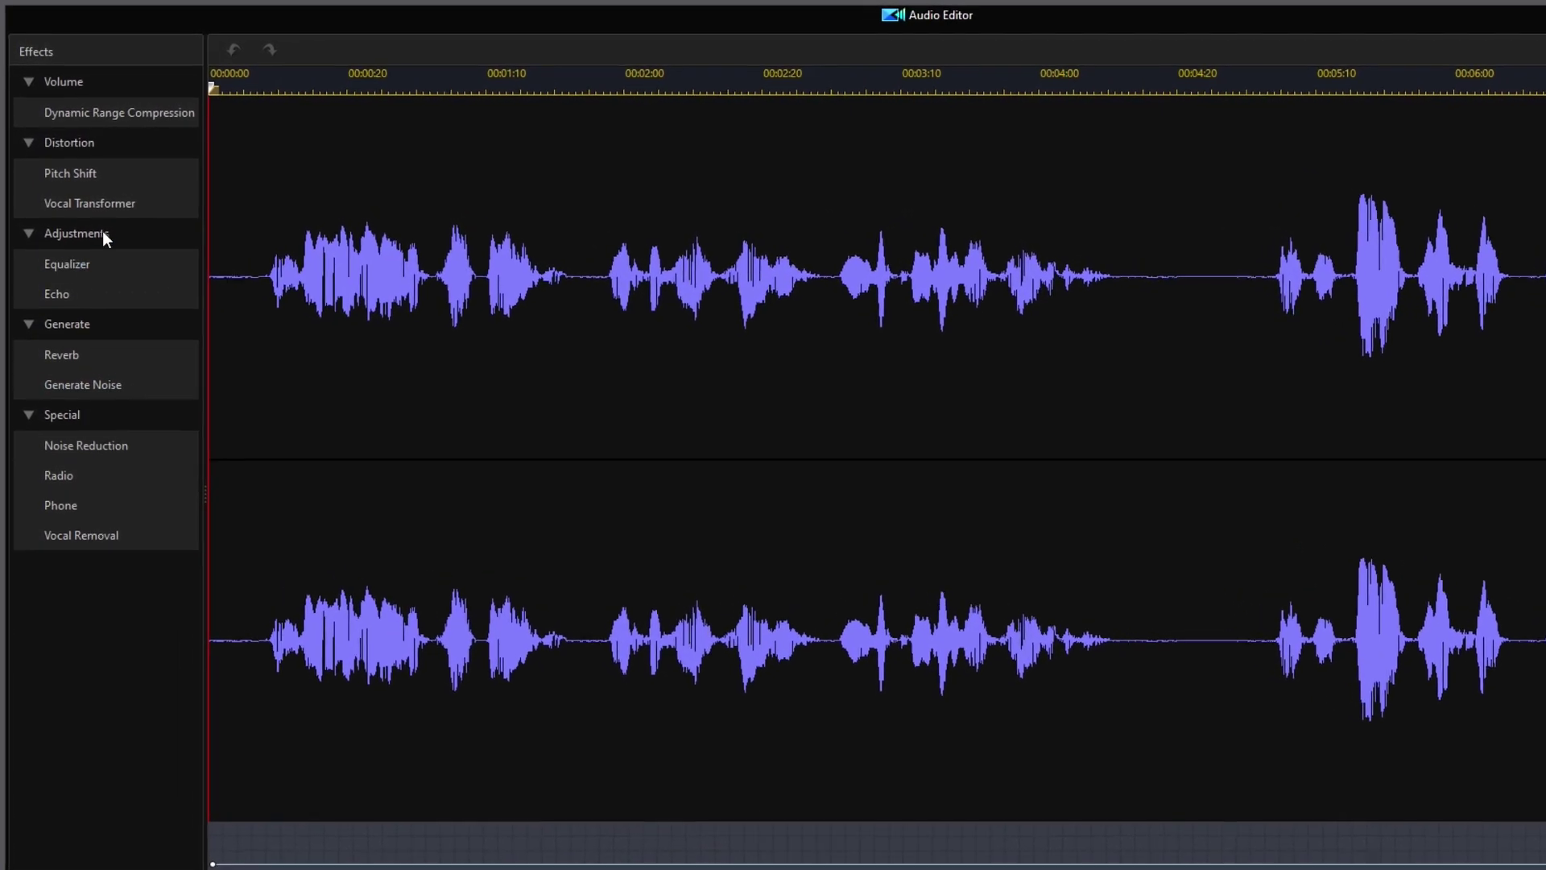
Open Vocal Transformer and list its presets: Man, Woman, Child, Robot, Duck, Custom
{"action": "left_click", "coordinate": [109, 213]}
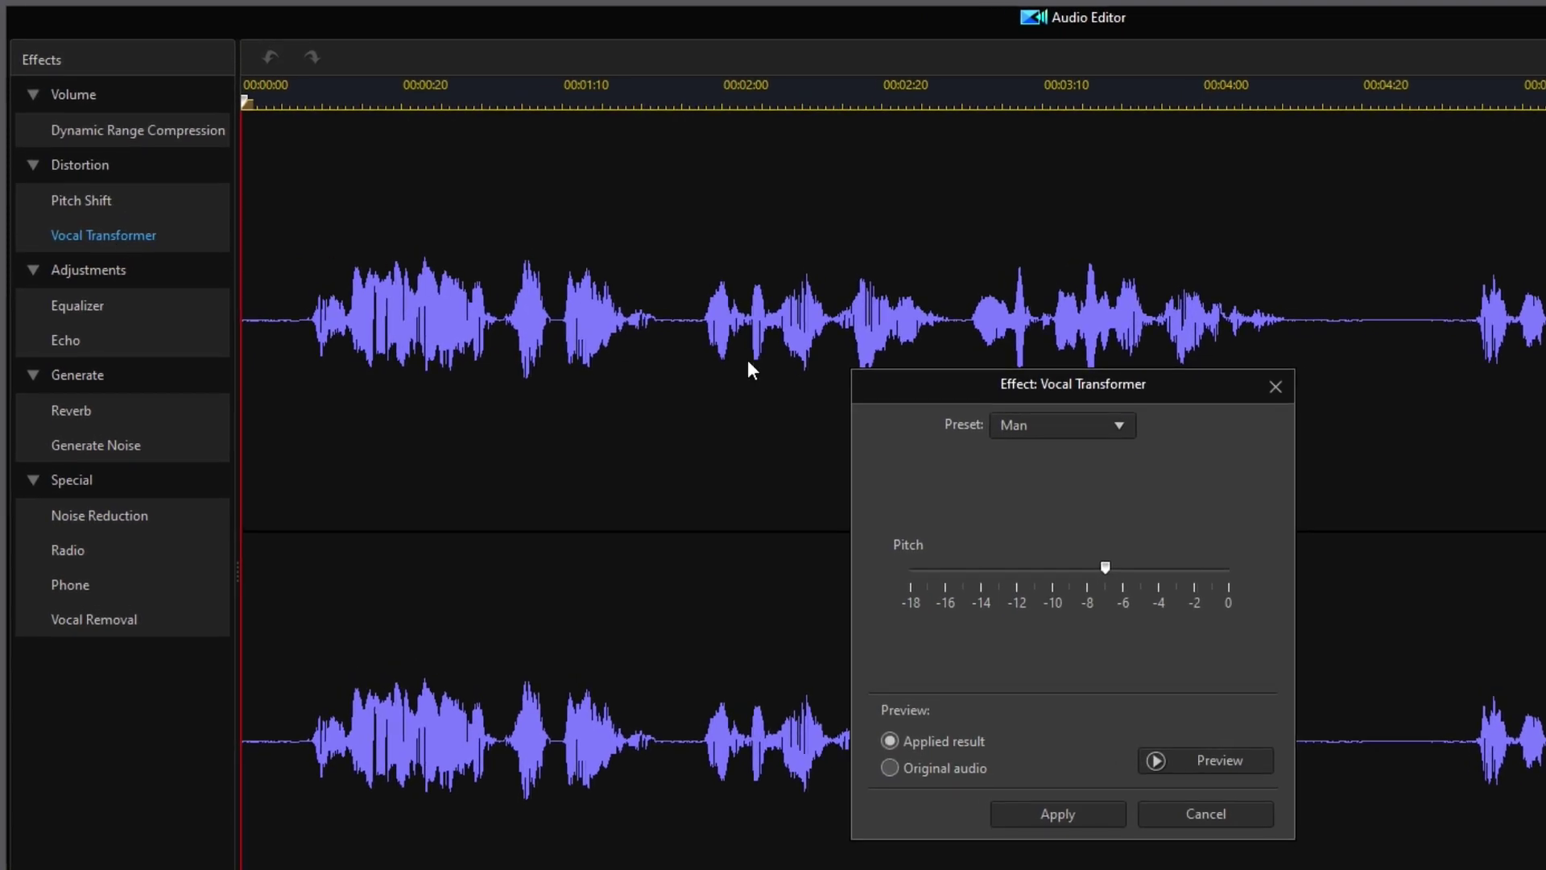
{"action": "left_click", "coordinate": [1125, 424]}
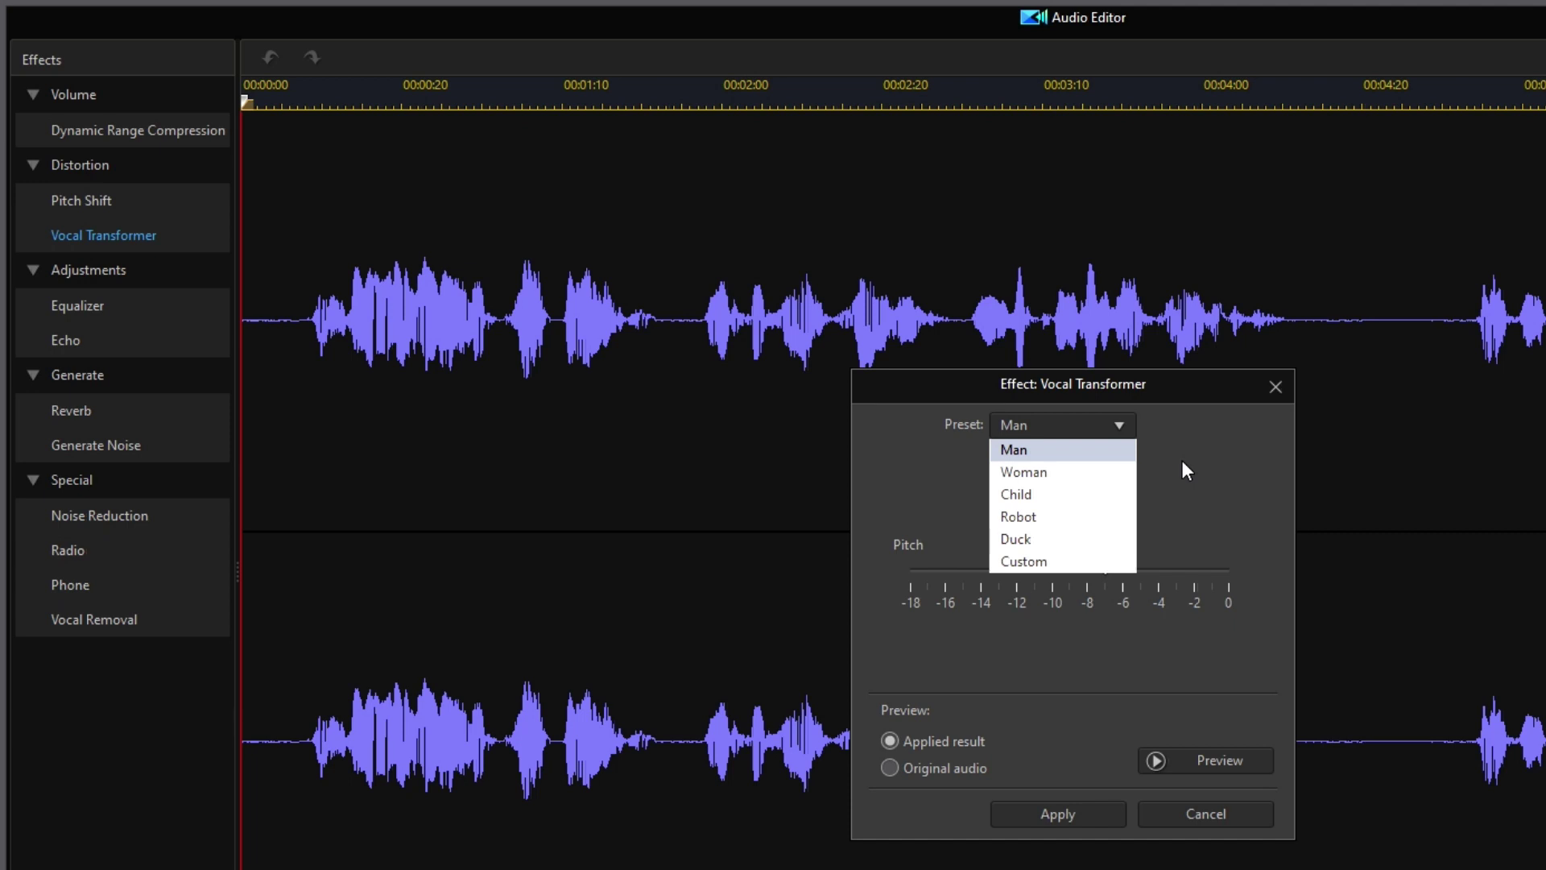
Cancel the Vocal Transformer effect and close the Audio Editor without changes
{"action": "left_click", "coordinate": [1223, 822]}
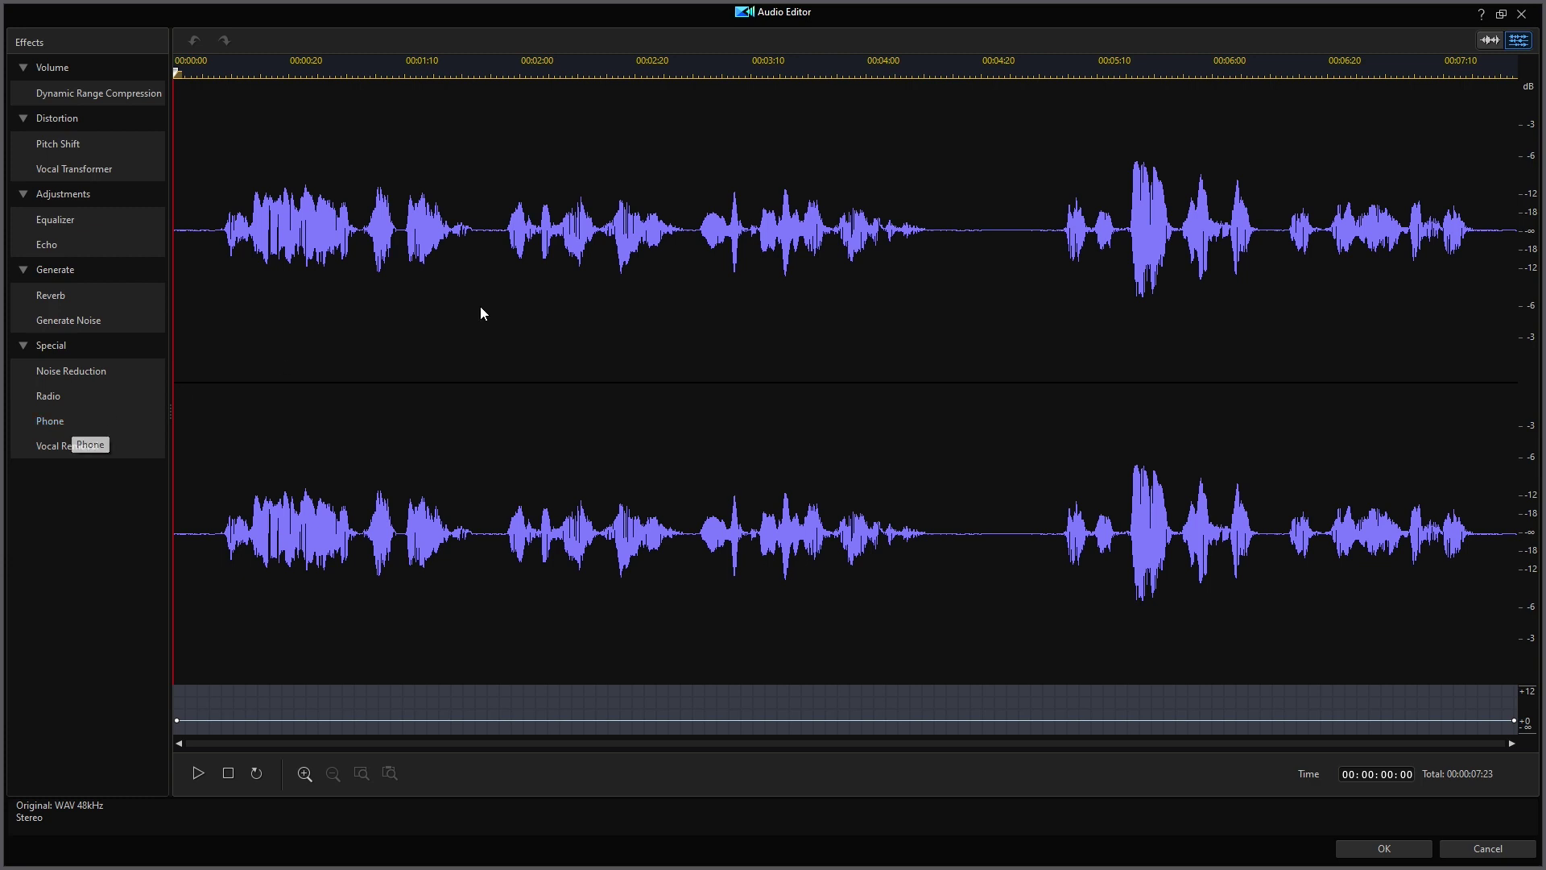
{"action": "left_click", "coordinate": [1523, 14]}
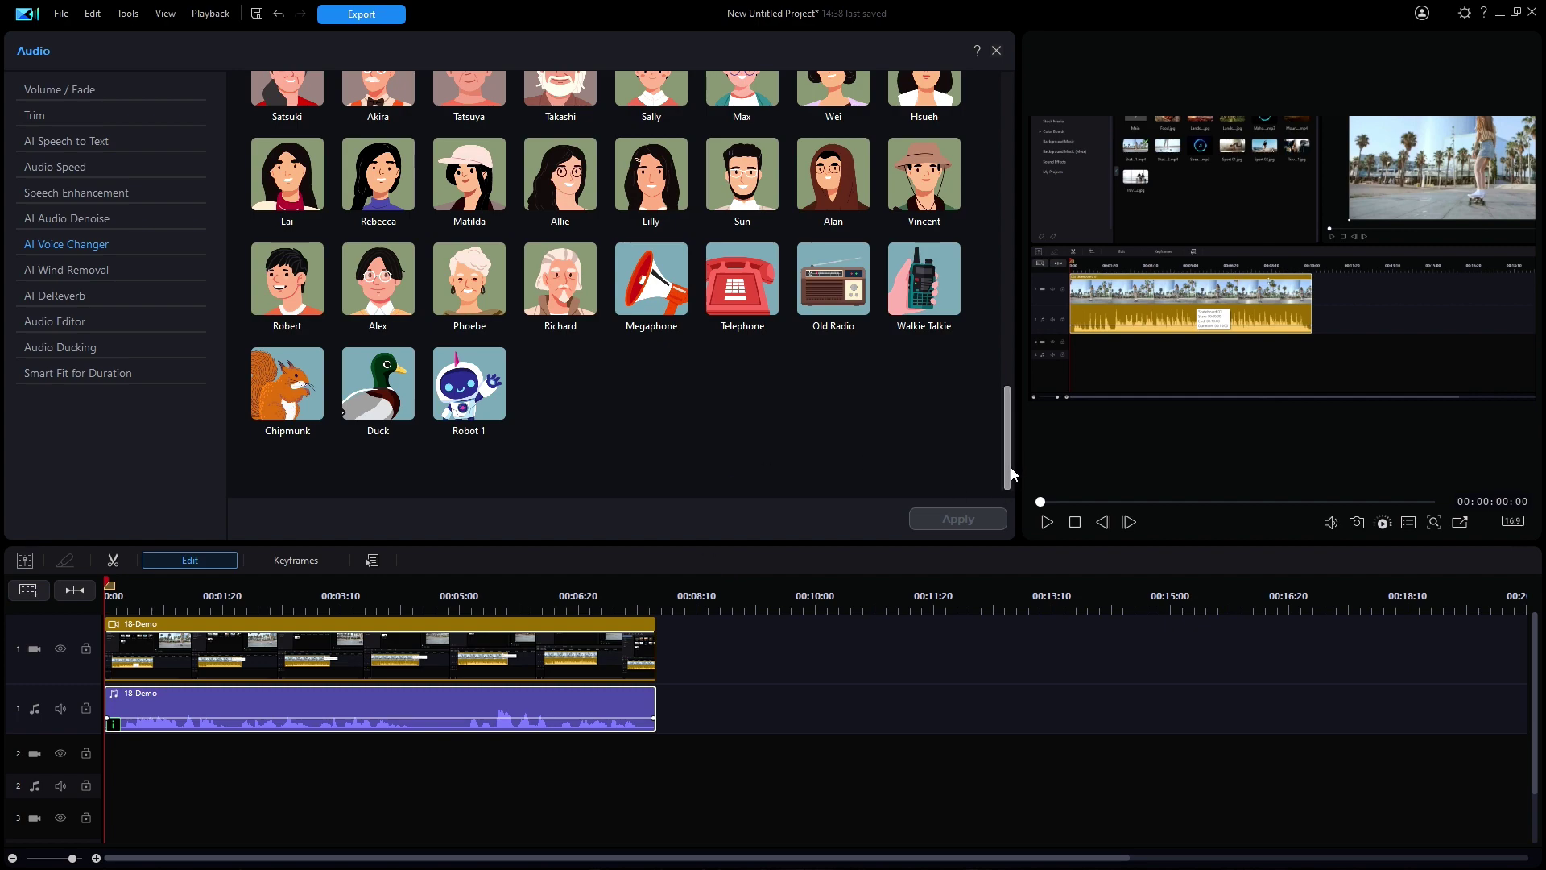
{"action": "left_click_drag", "start_coordinate": [1006, 475], "coordinate": [1002, 130]}
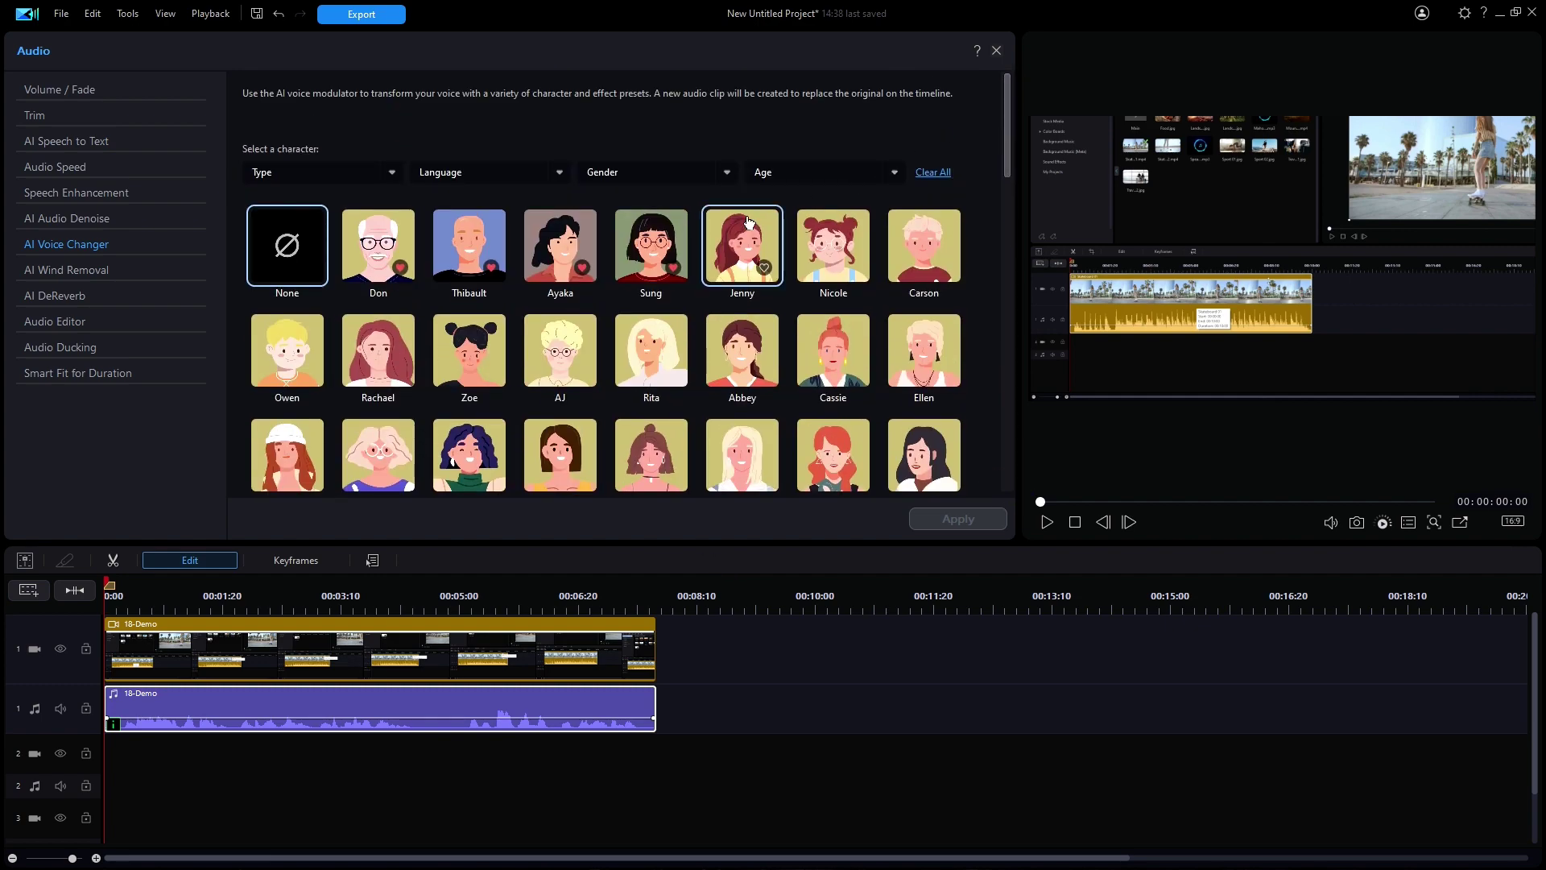